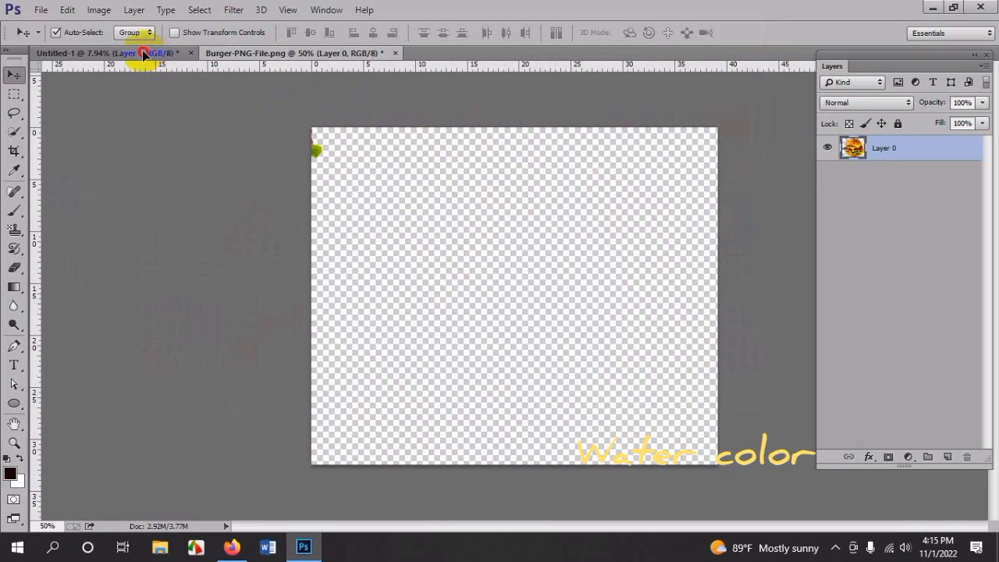
# - Bring the burger image into the wooden poster document, scale it to about 251%, and centre it horizontally below the middle
pyautogui.moveTo(143, 52); pyautogui.dragTo(512, 290)
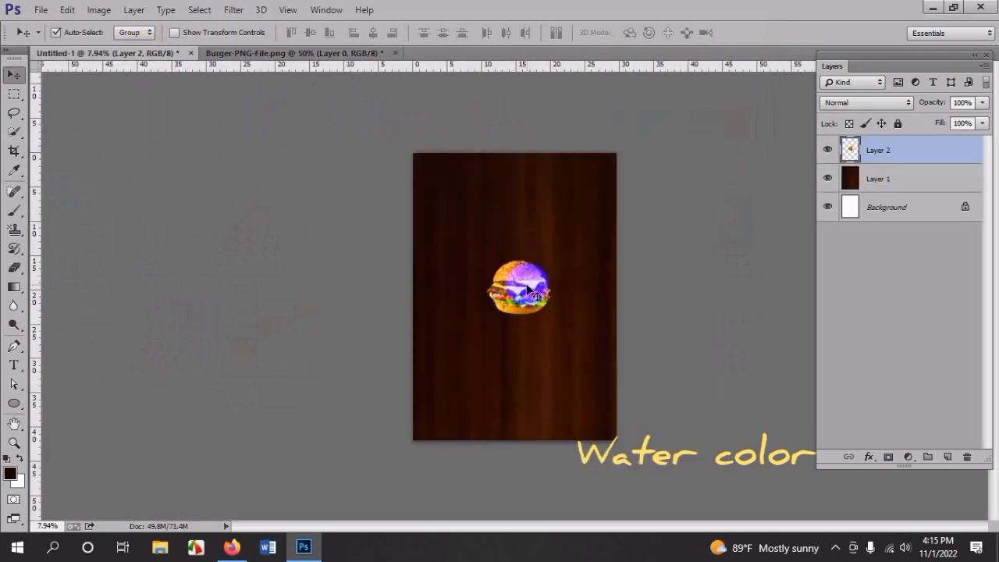
pyautogui.hotkey('ctrl', 't')
pyautogui.moveTo(551, 260); pyautogui.dragTo(602, 211)
pyautogui.moveTo(542, 281)
pyautogui.mouseDown()
pyautogui.moveTo(548, 295)
pyautogui.moveTo(541, 290)
pyautogui.mouseUp()
pyautogui.moveTo(598, 234); pyautogui.dragTo(592, 248)
pyautogui.moveTo(557, 287); pyautogui.dragTo(557, 293)
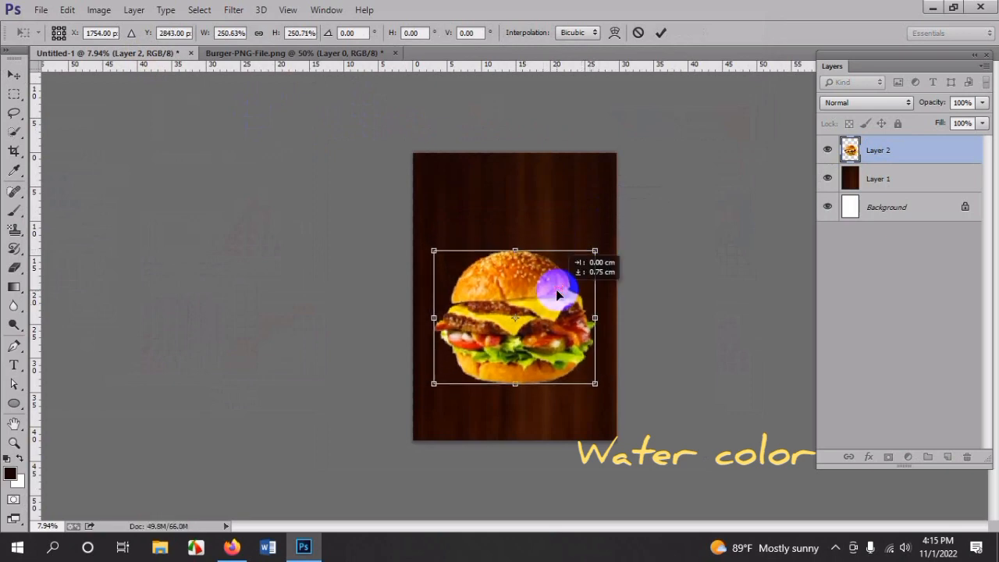
pyautogui.press('Return')
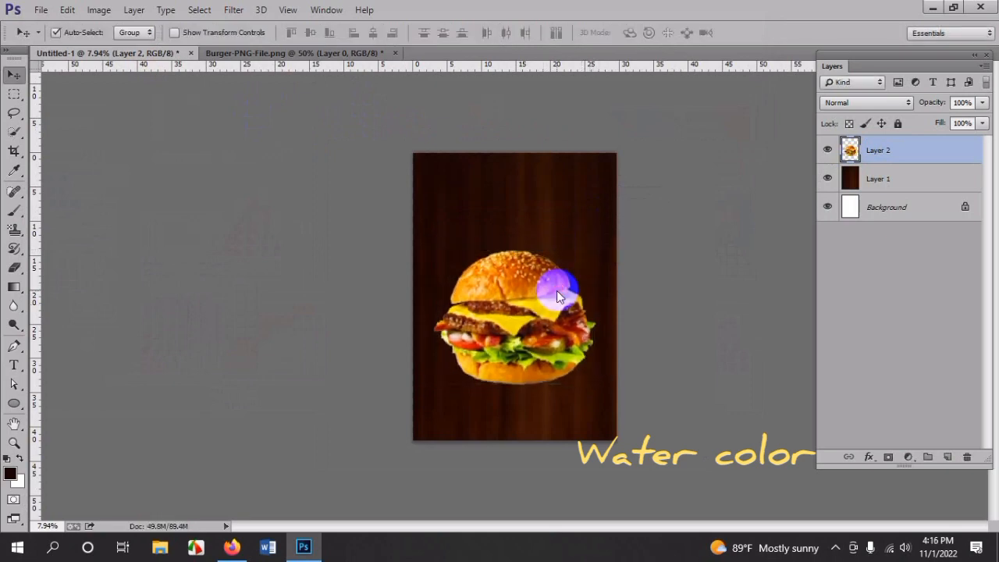
# - Set the Eraser's opacity and flow to 100% for cleaning up beneath the burger
pyautogui.scroll(2, 581, 300)
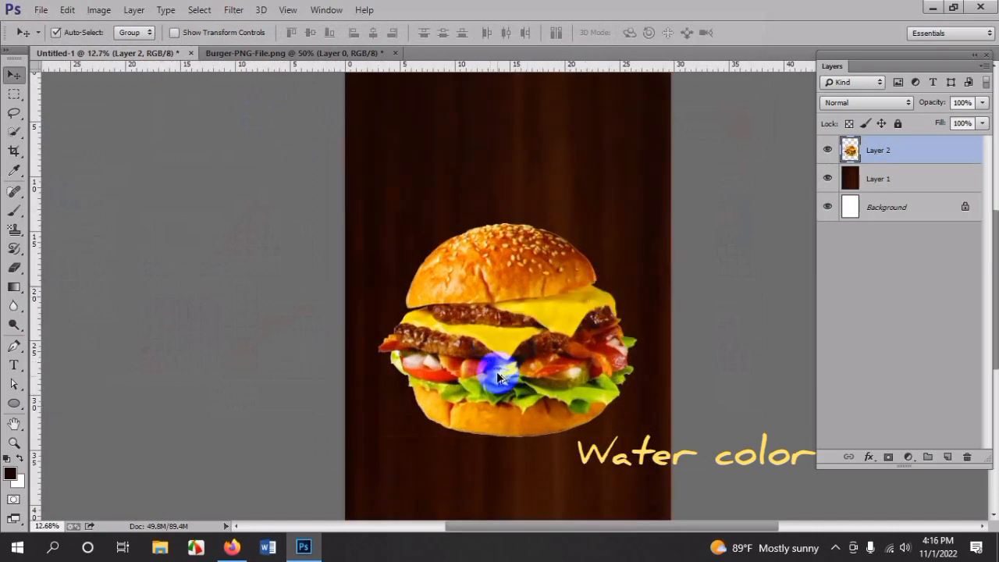
pyautogui.scroll(2, 511, 382)
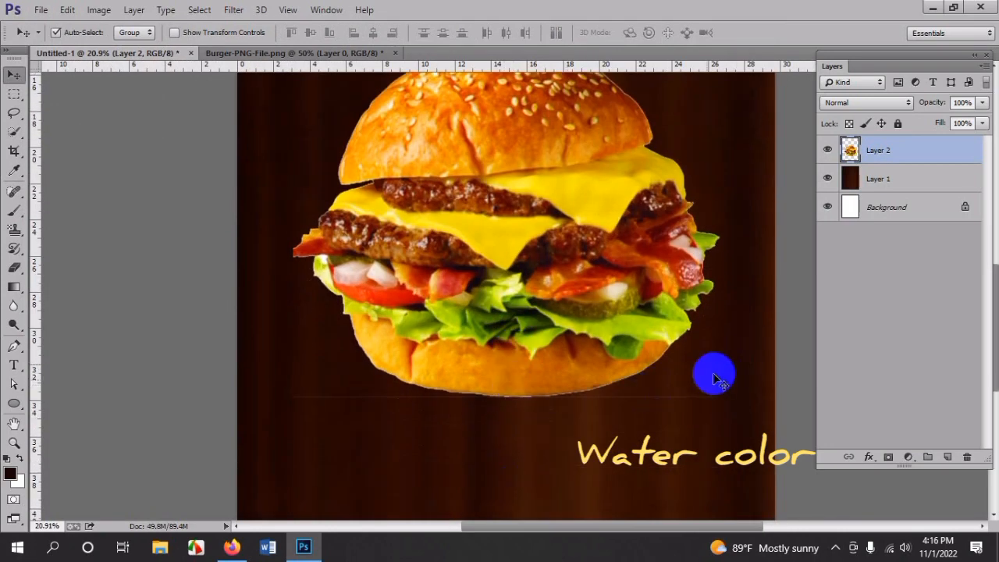
pyautogui.scroll(2, 686, 383)
pyautogui.scroll(-2, 601, 397)
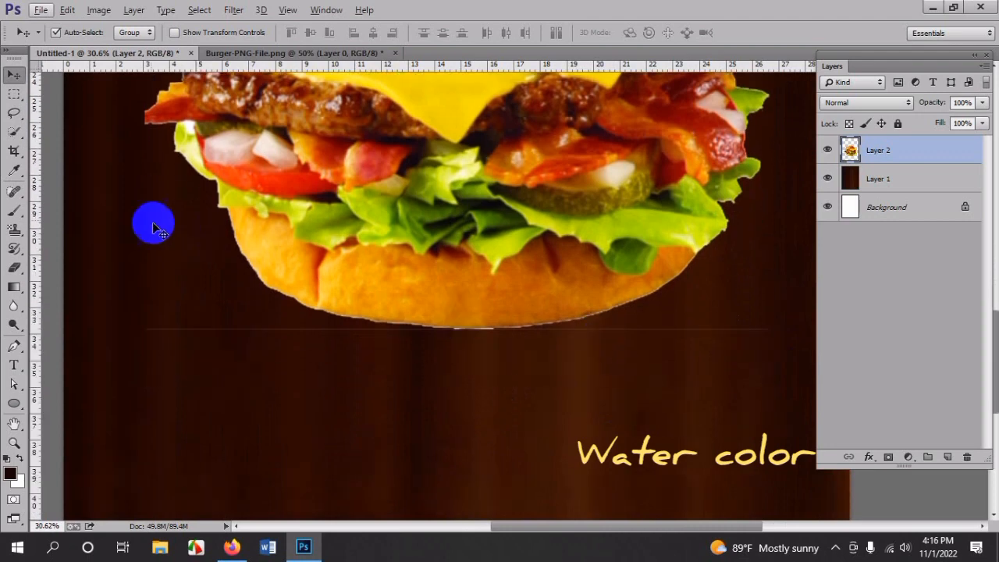
pyautogui.moveTo(14, 268); pyautogui.dragTo(66, 270)
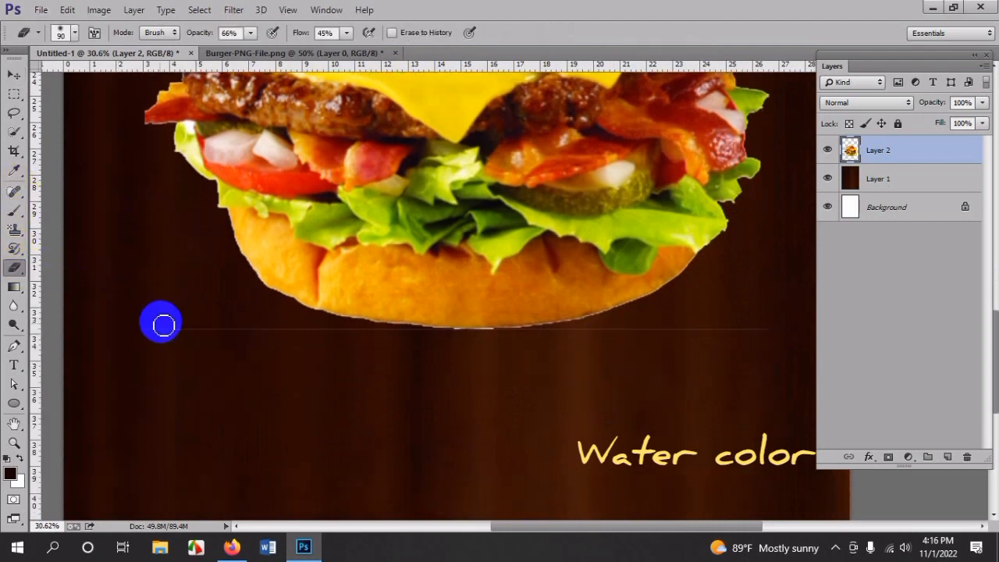
pyautogui.moveTo(144, 330); pyautogui.dragTo(233, 328)
pyautogui.click(248, 30)
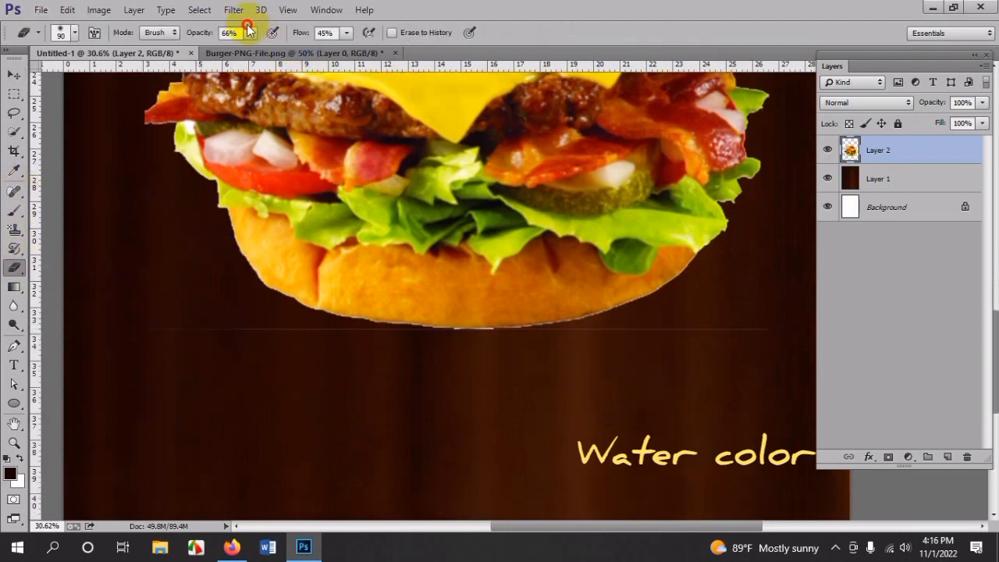
pyautogui.click(348, 33)
pyautogui.moveTo(348, 49); pyautogui.dragTo(477, 50)
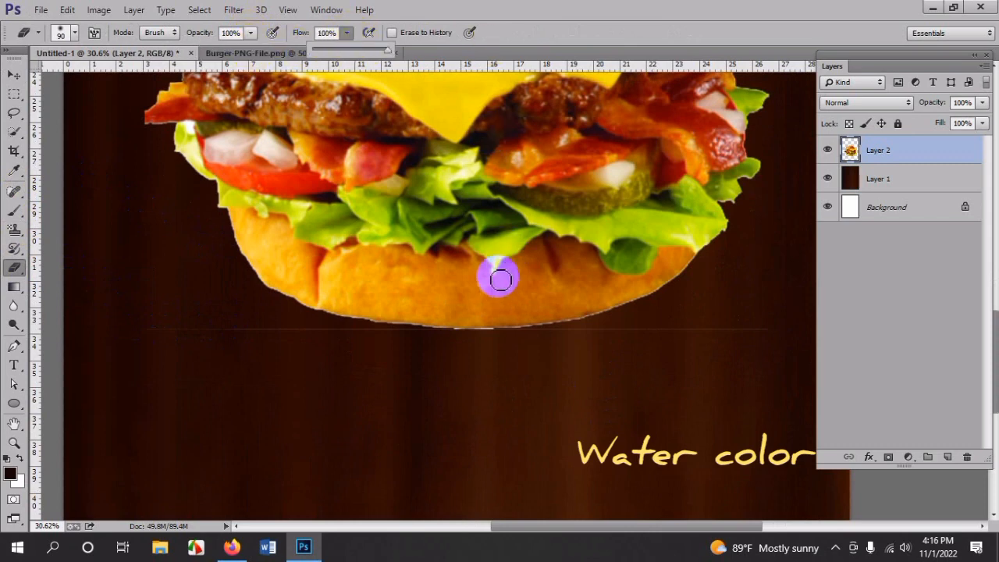
pyautogui.click(477, 271)
# - Enlarge the eraser brush to 175 and erase the thin stray line beneath the burger
pyautogui.press(']')
pyautogui.press(']')
pyautogui.press(']')
pyautogui.press(']')
pyautogui.moveTo(180, 337)
pyautogui.mouseDown()
pyautogui.moveTo(117, 329)
pyautogui.moveTo(406, 347)
pyautogui.moveTo(265, 337)
pyautogui.moveTo(758, 340)
pyautogui.moveTo(629, 341)
pyautogui.moveTo(668, 330)
pyautogui.mouseUp()
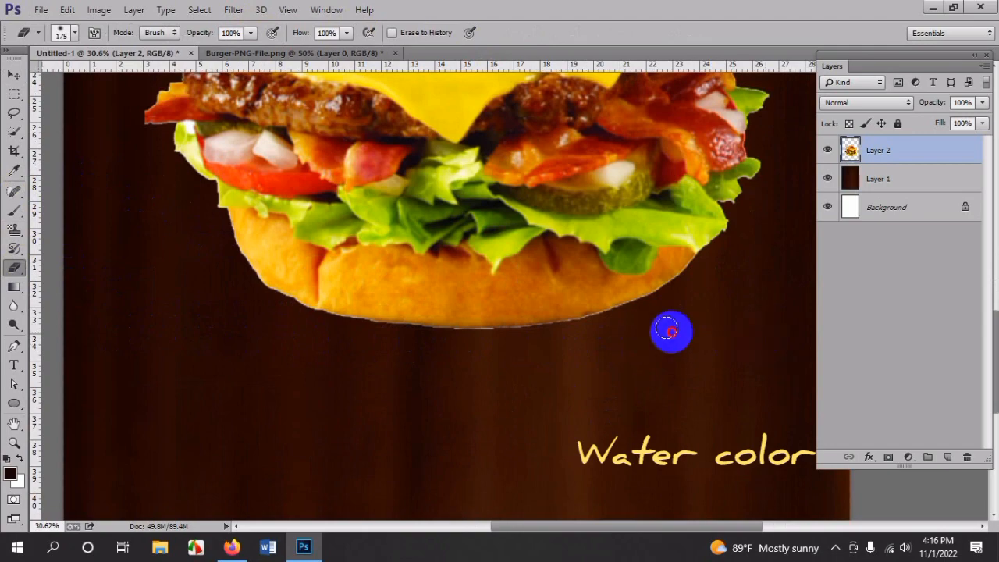
# - Apply Hue/Saturation to the burger with saturation +35 and the hue shifted slightly toward red
pyautogui.scroll(-6, 616, 341)
pyautogui.scroll(3, 616, 296)
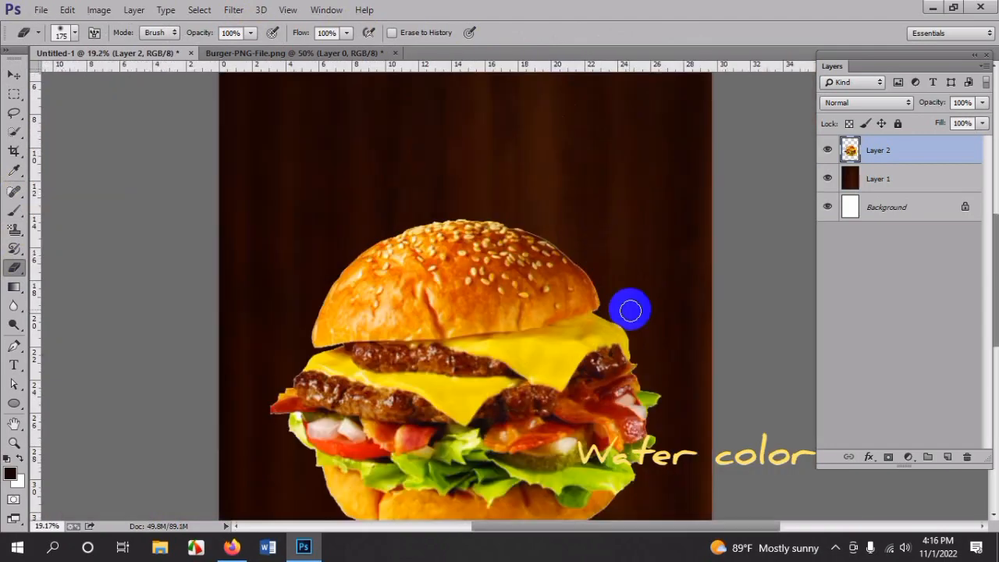
pyautogui.press('i')
pyautogui.hotkey('ctrl', 'u')
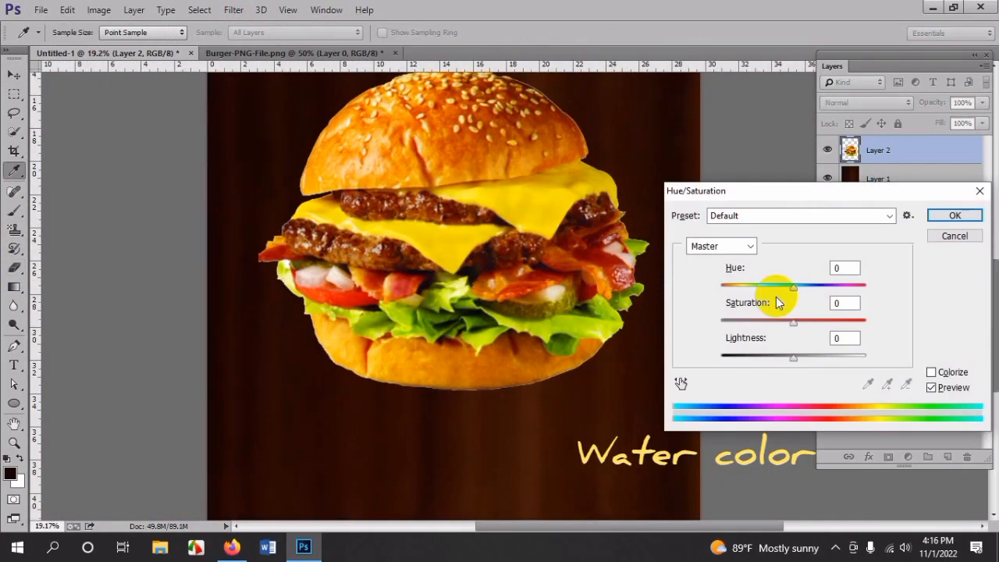
pyautogui.moveTo(805, 325); pyautogui.dragTo(820, 326)
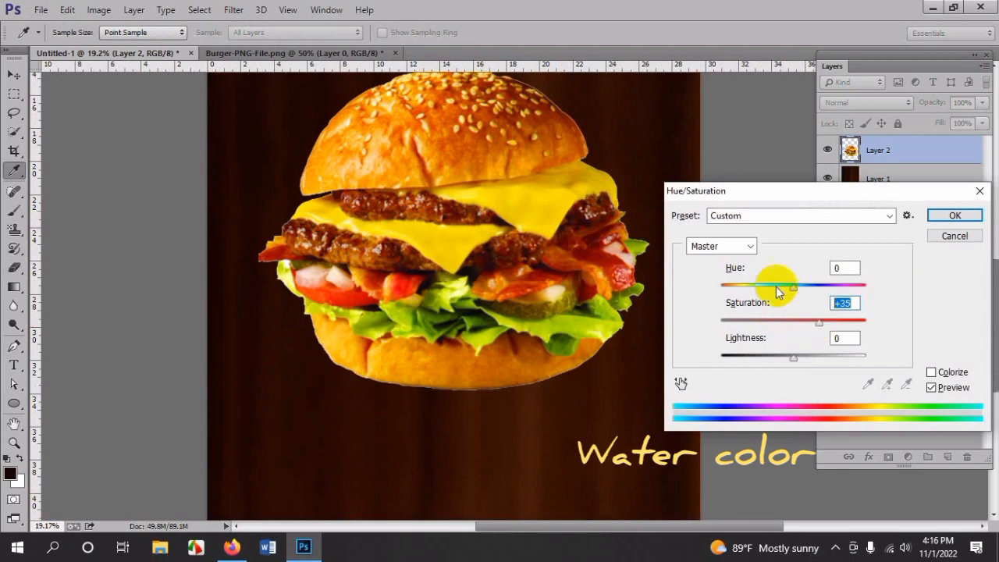
pyautogui.moveTo(787, 285); pyautogui.dragTo(785, 288)
pyautogui.click(954, 215)
pyautogui.press('e')
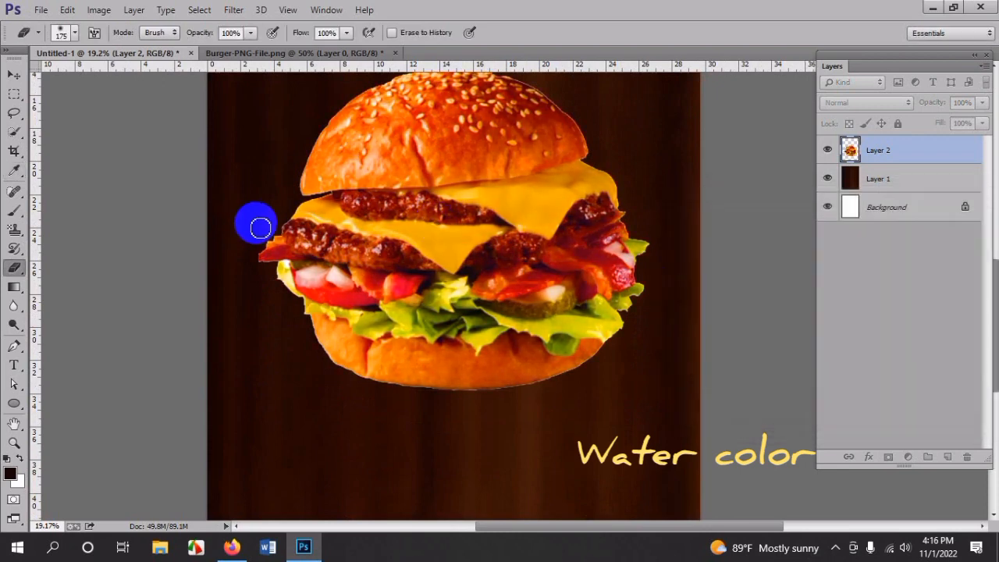
# - Scale the burger up proportionally from its centre to about 109%
pyautogui.hotkey('ctrl', '0')
pyautogui.click(14, 75)
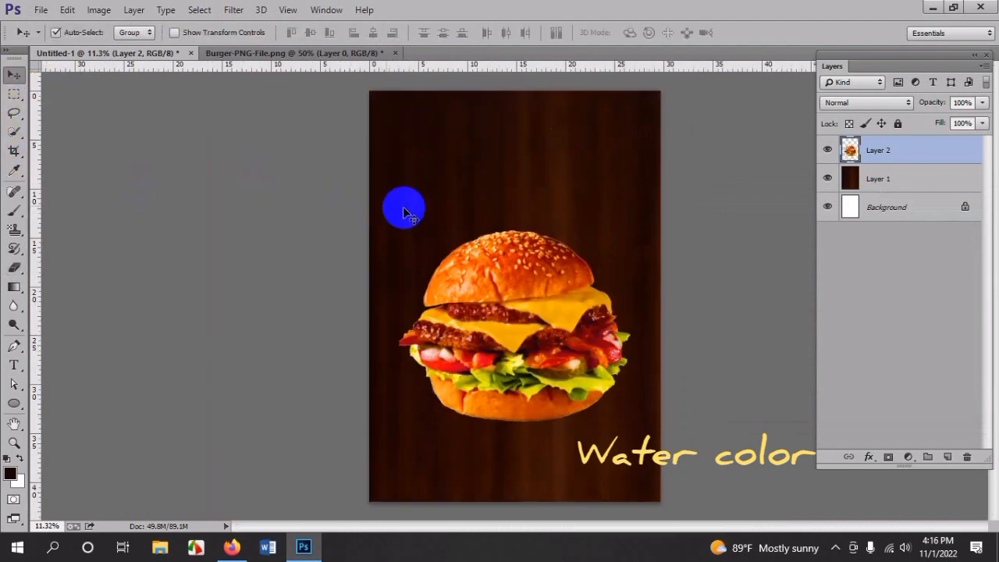
pyautogui.hotkey('ctrl', 't')
pyautogui.moveTo(632, 233); pyautogui.dragTo(640, 226)
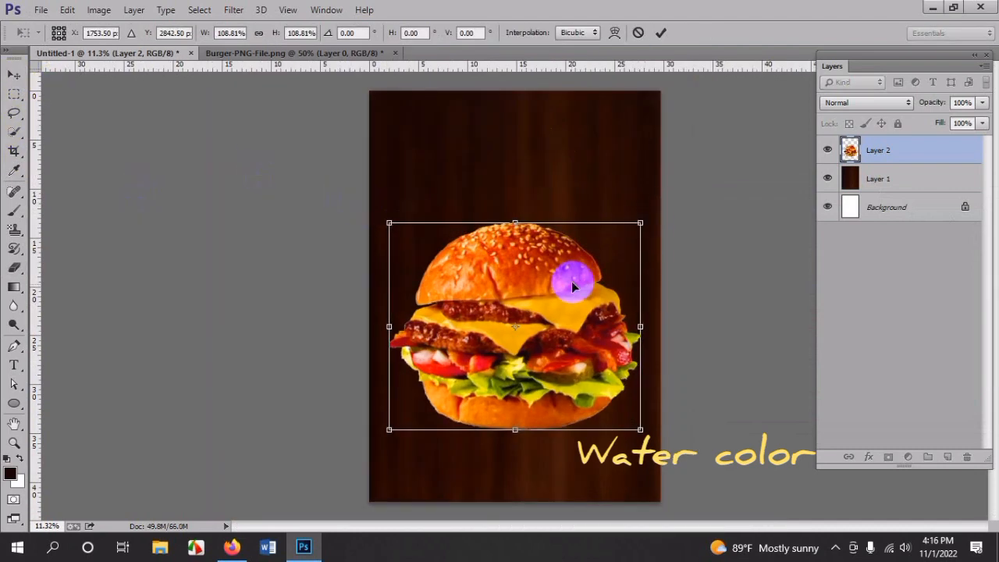
pyautogui.doubleClick(559, 298)
# - Add the title text "THE FOOD CORNER" near the poster's upper edge
pyautogui.scroll(-6, 559, 292)
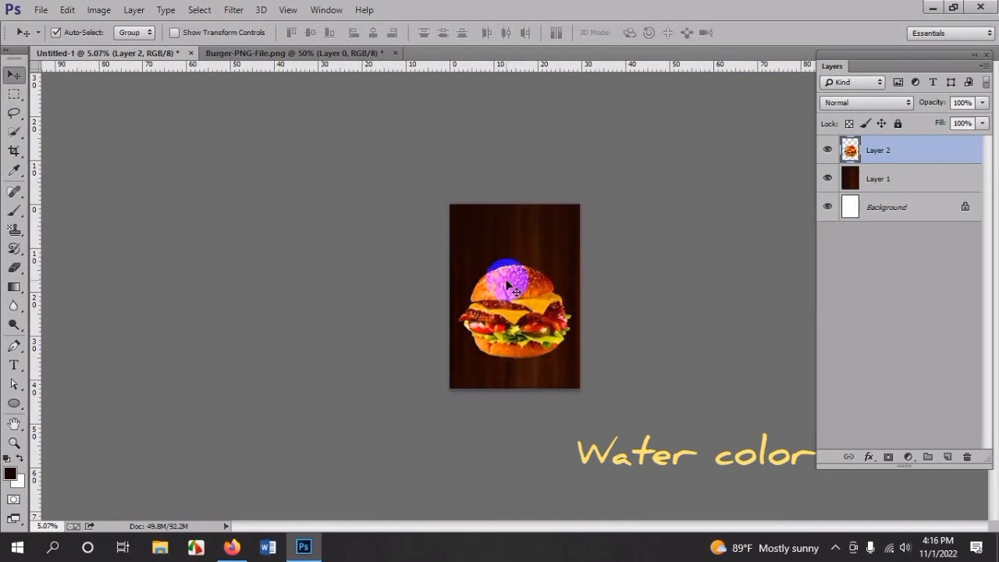
pyautogui.scroll(5, 535, 283)
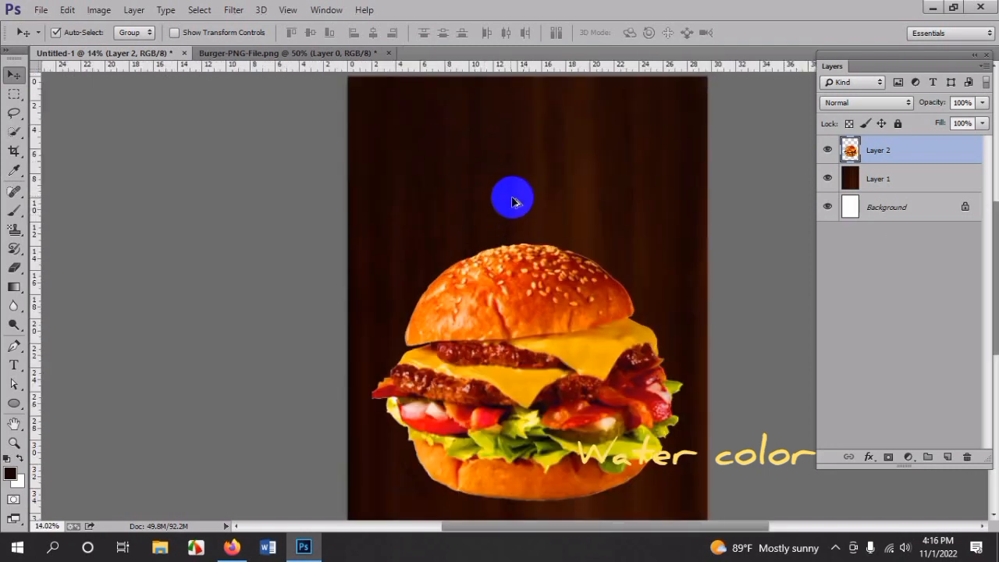
pyautogui.scroll(2, 512, 201)
pyautogui.scroll(2, 614, 247)
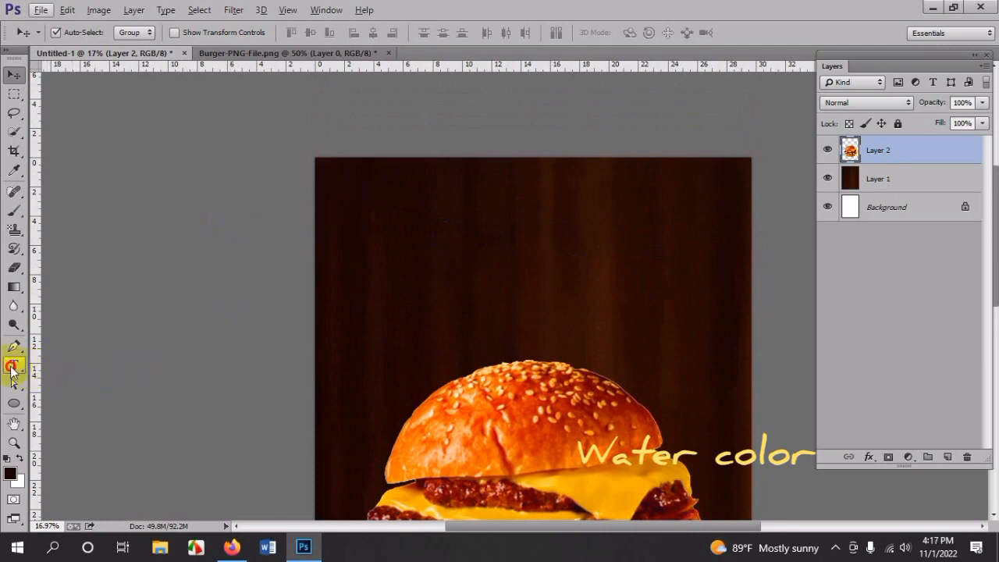
pyautogui.click(414, 208)
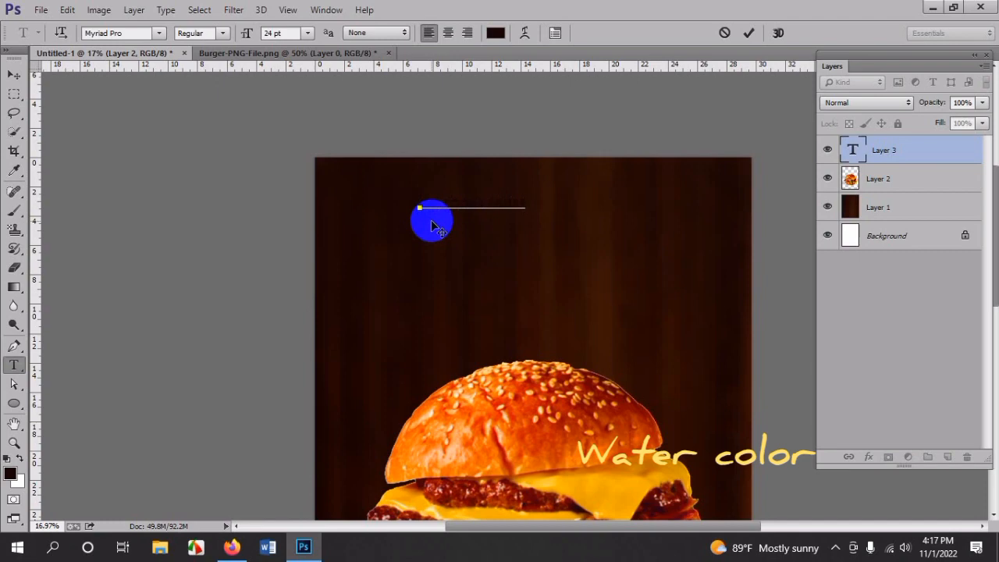
pyautogui.press('ctrl')
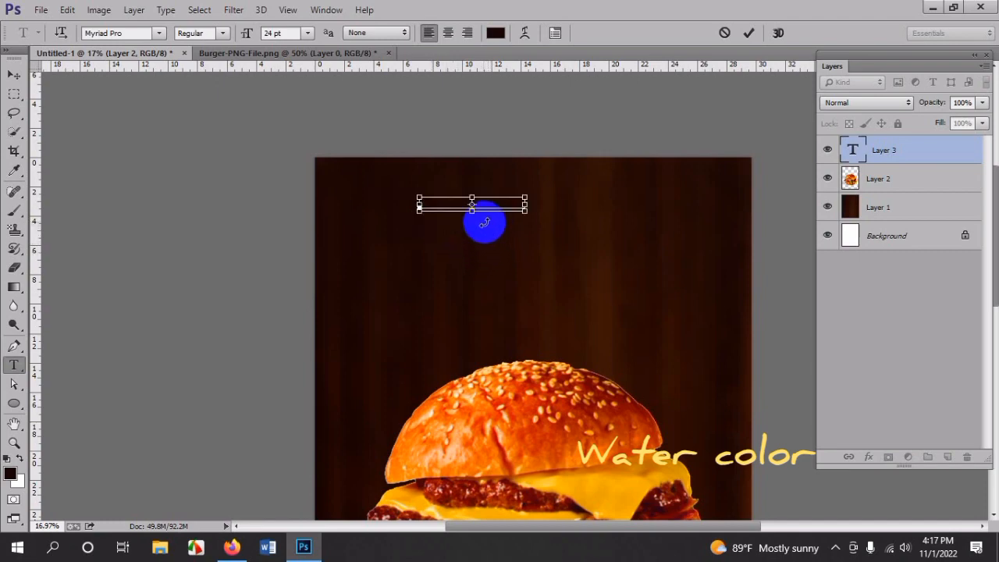
# - Change the title's text colour to white and its font style to Bold
pyautogui.hotkey('ctrl', 'a')
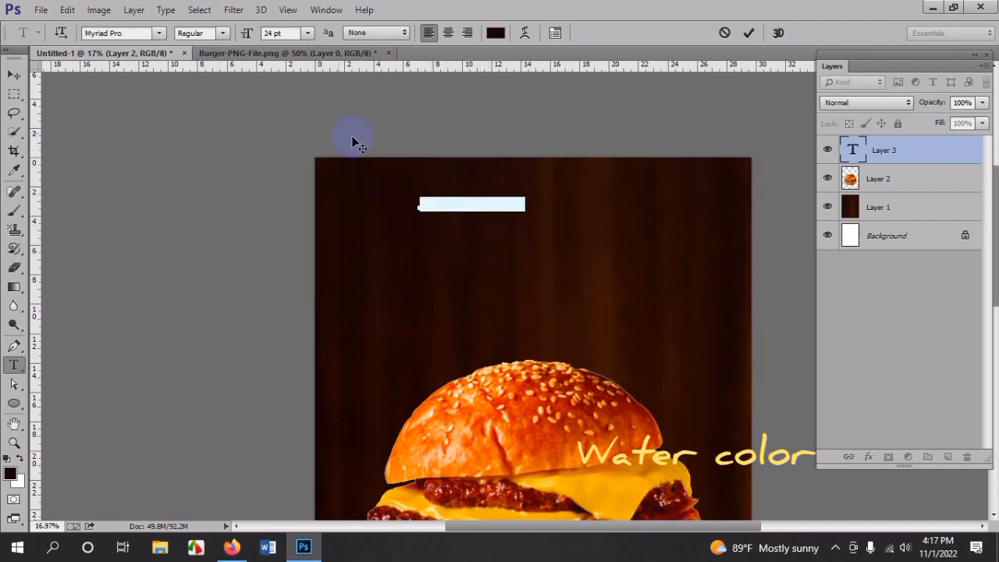
pyautogui.click(500, 33)
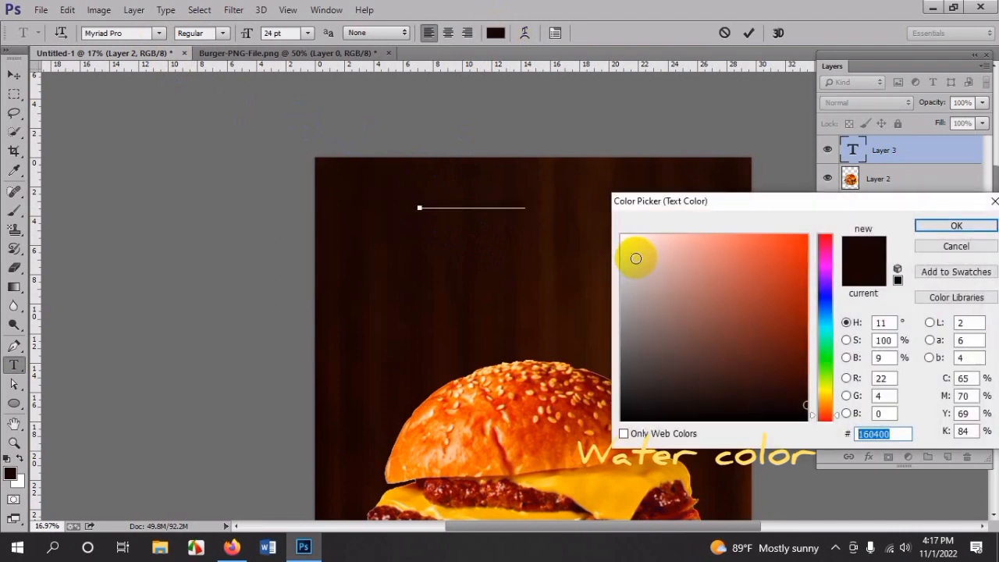
pyautogui.moveTo(635, 261); pyautogui.dragTo(600, 216)
pyautogui.click(953, 226)
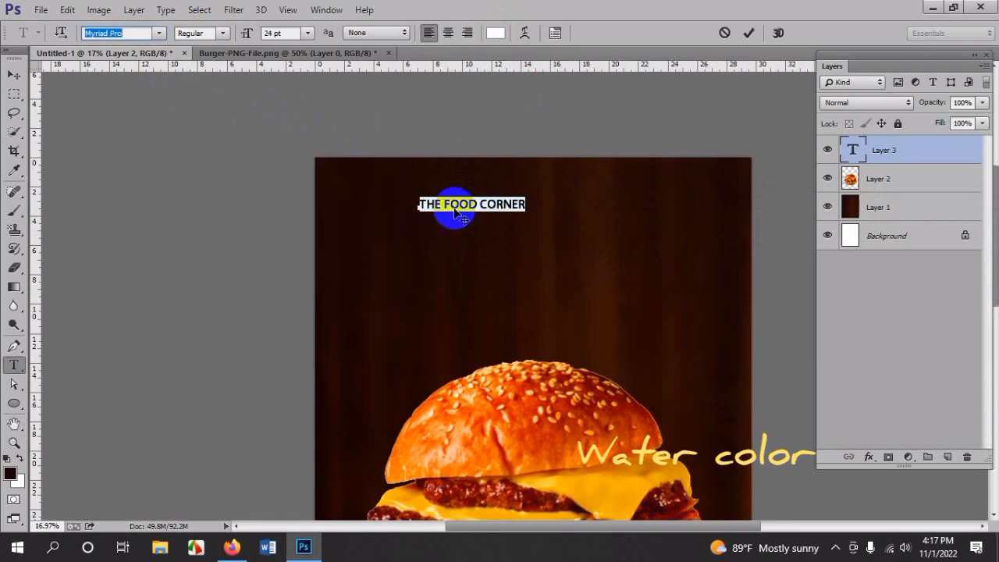
pyautogui.click(217, 35)
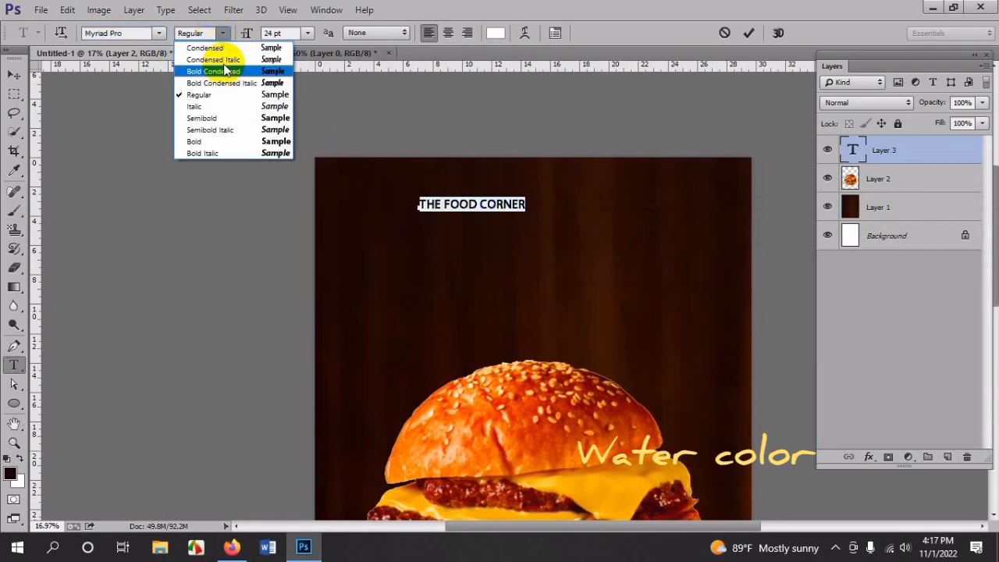
pyautogui.click(262, 143)
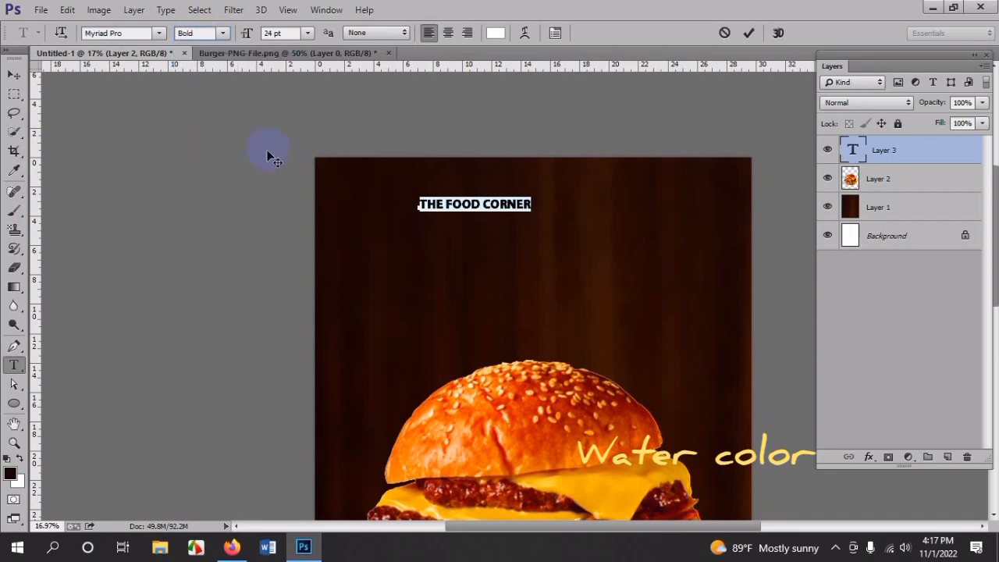
pyautogui.click(13, 75)
# - Scale the title text to about 172% and centre it along the poster's top edge
pyautogui.scroll(3, 640, 205)
pyautogui.scroll(1, 640, 205)
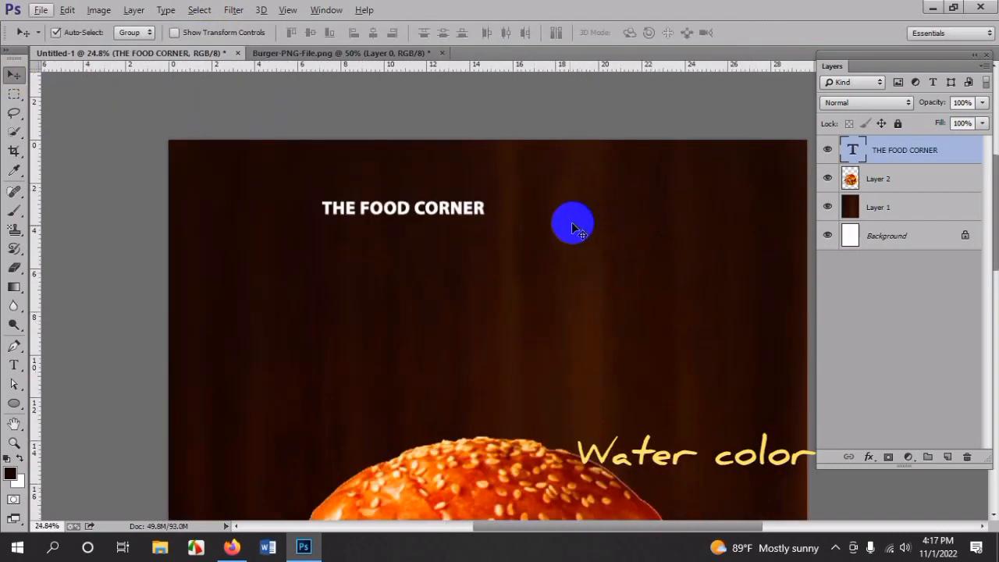
pyautogui.hotkey('ctrl', 't')
pyautogui.moveTo(483, 221); pyautogui.dragTo(573, 252)
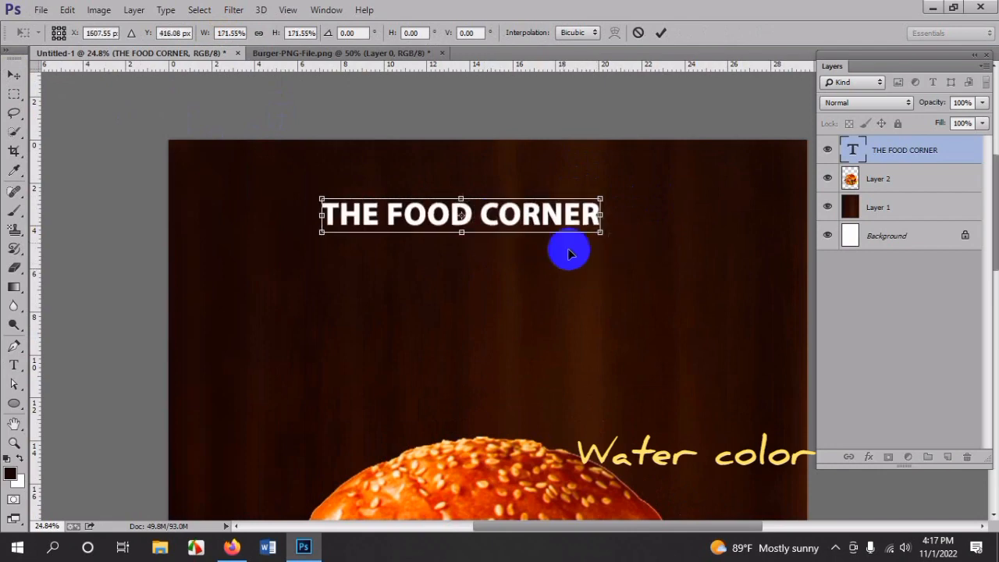
pyautogui.moveTo(555, 199); pyautogui.dragTo(577, 176)
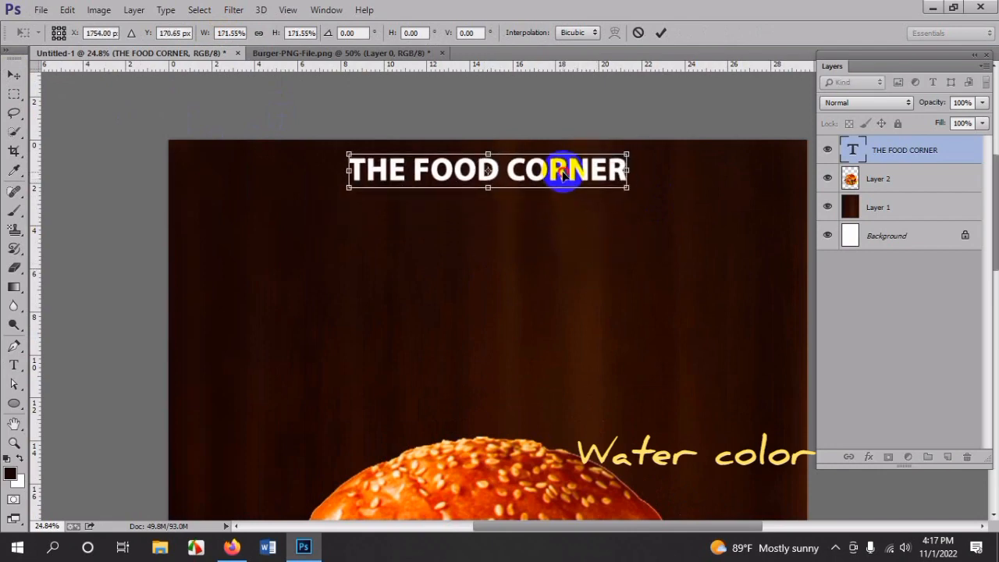
pyautogui.press('Return')
# - Rotate the title 90° clockwise and place it vertically along the poster's left edge, above the burger's middle
pyautogui.scroll(-5, 554, 195)
pyautogui.scroll(-5, 554, 205)
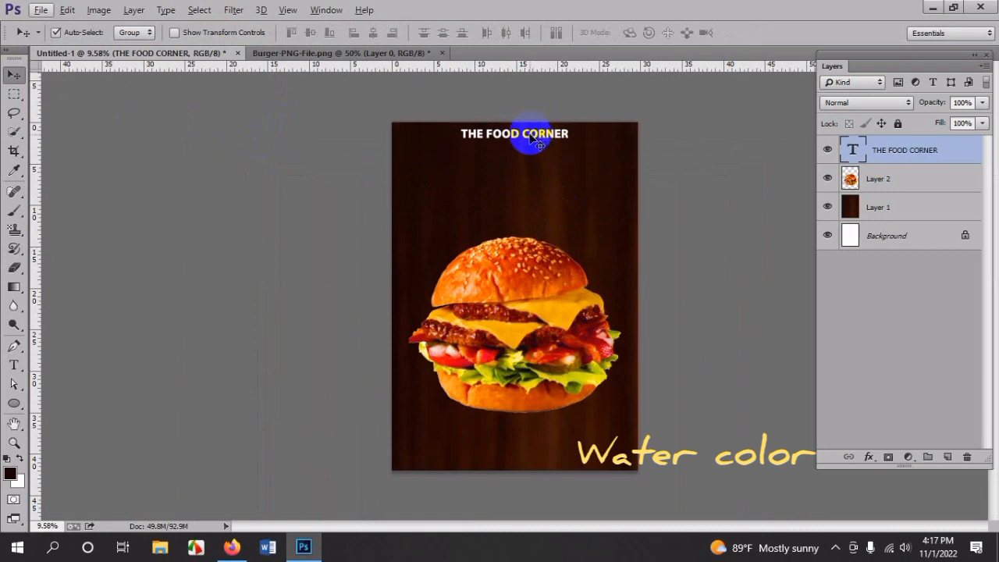
pyautogui.hotkey('ctrl', 't')
pyautogui.moveTo(585, 121); pyautogui.dragTo(402, 282)
pyautogui.scroll(4, 404, 227)
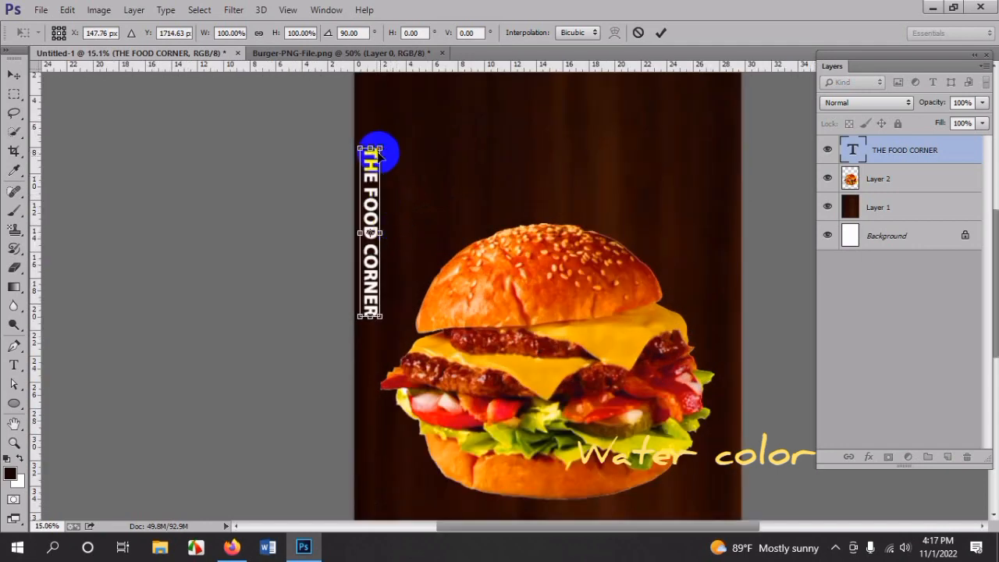
pyautogui.press('Return')
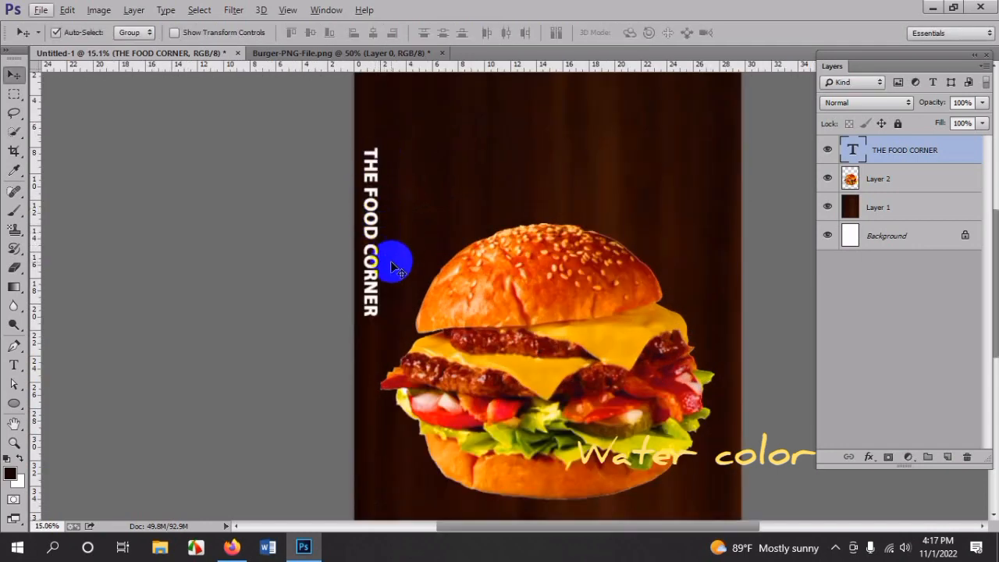
# - Rotate the vertical title 180° so it reads from bottom to top
pyautogui.hotkey('ctrl', 't')
pyautogui.moveTo(401, 140); pyautogui.dragTo(335, 324)
pyautogui.press('Return')
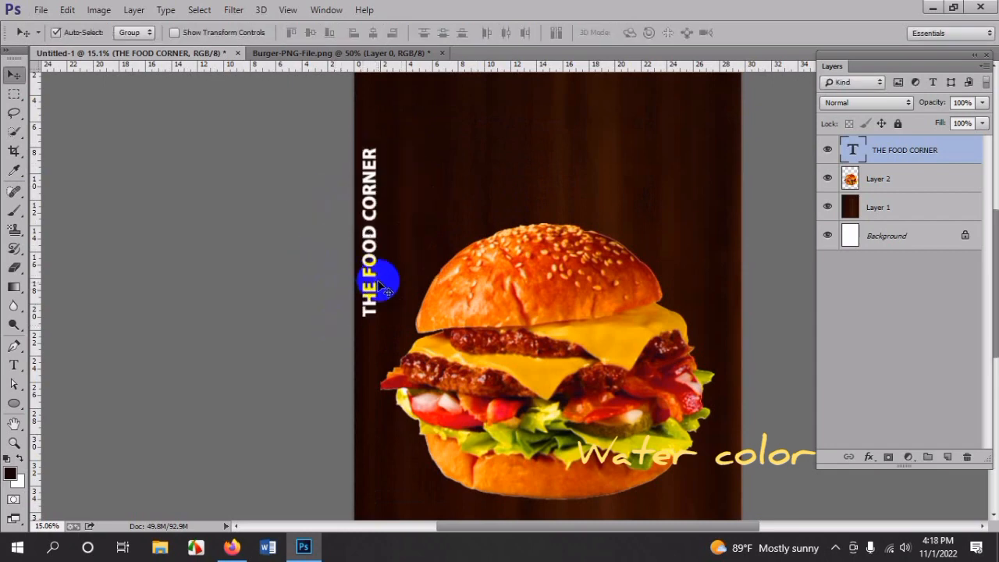
pyautogui.scroll(3, 390, 316)
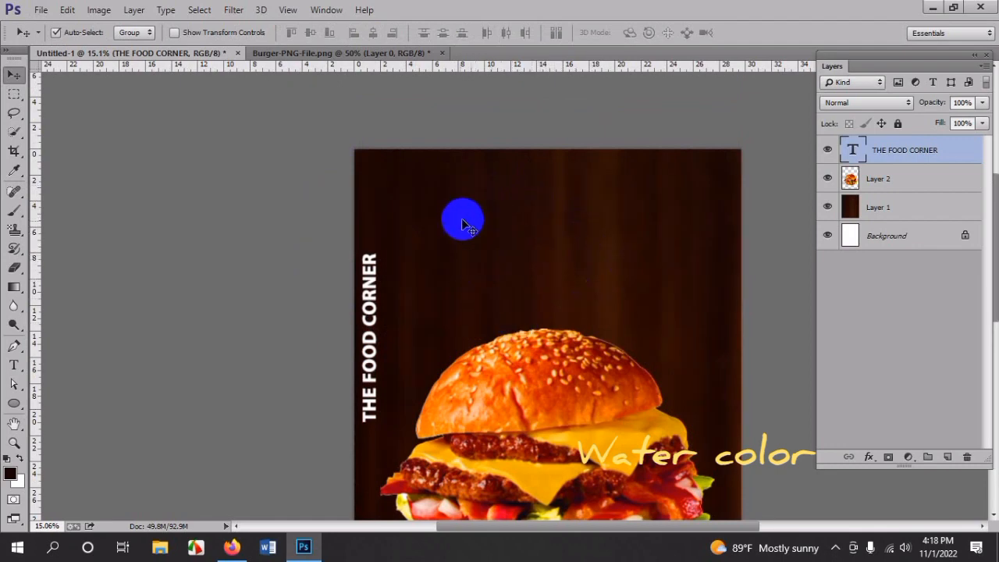
pyautogui.scroll(-2, 448, 318)
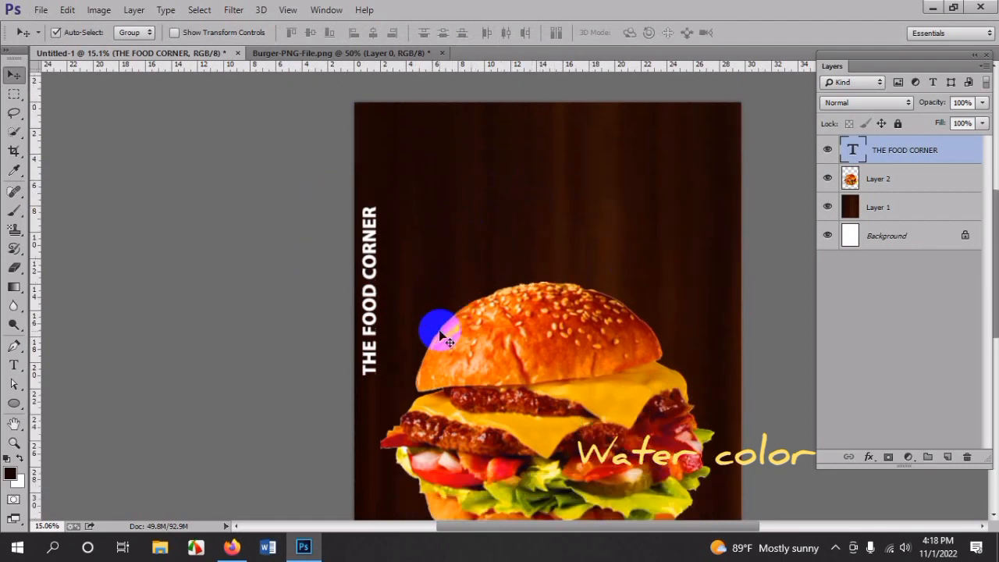
# - Move the vertical THE FOOD CORNER title to the poster's right edge, beside the upper part of the burger
pyautogui.moveTo(370, 269); pyautogui.dragTo(721, 301)
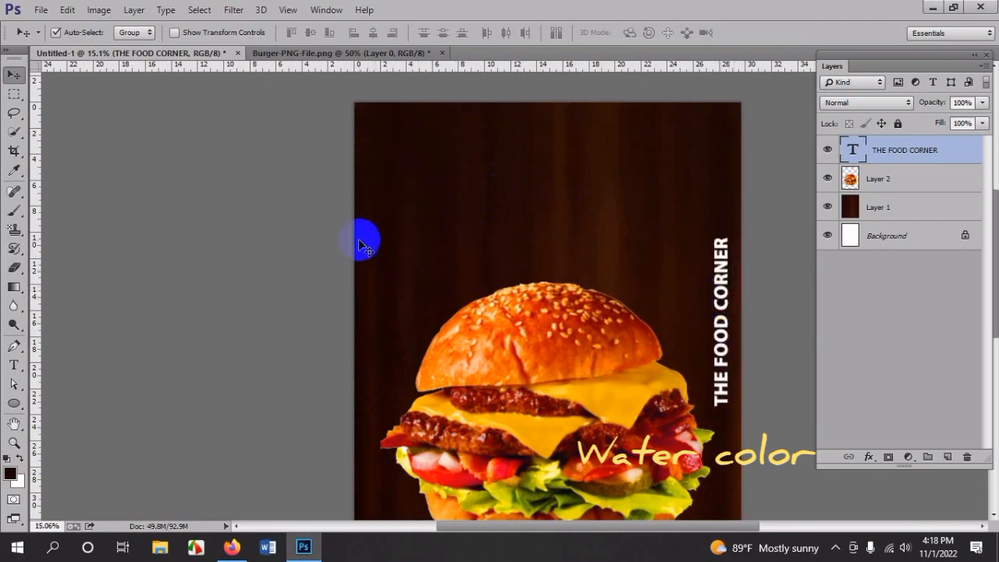
# - Add two separate text lines, THE and BURGER, one below the other in the poster's upper-left area
pyautogui.click(13, 364)
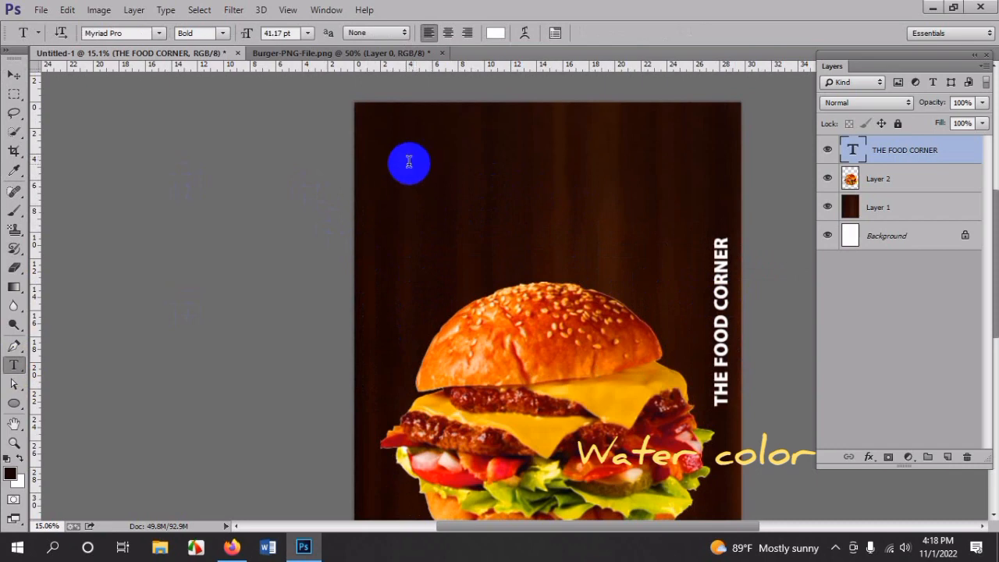
pyautogui.click(408, 163)
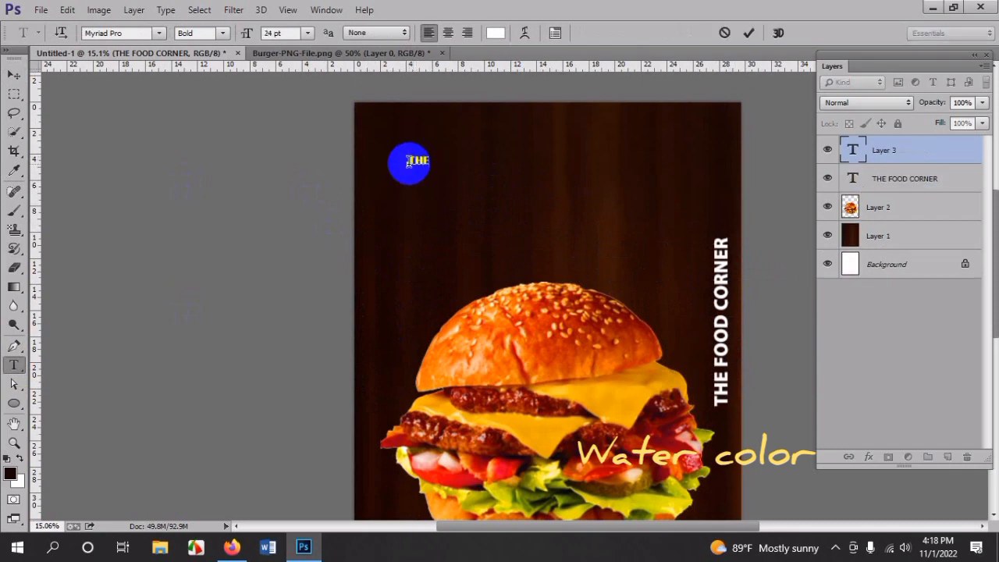
pyautogui.scroll(3, 410, 165)
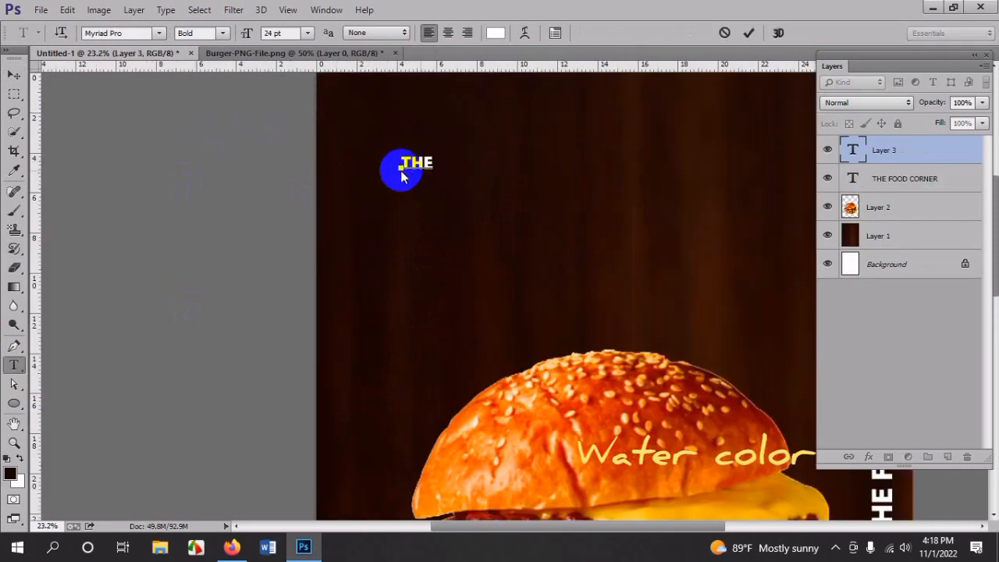
pyautogui.click(13, 74)
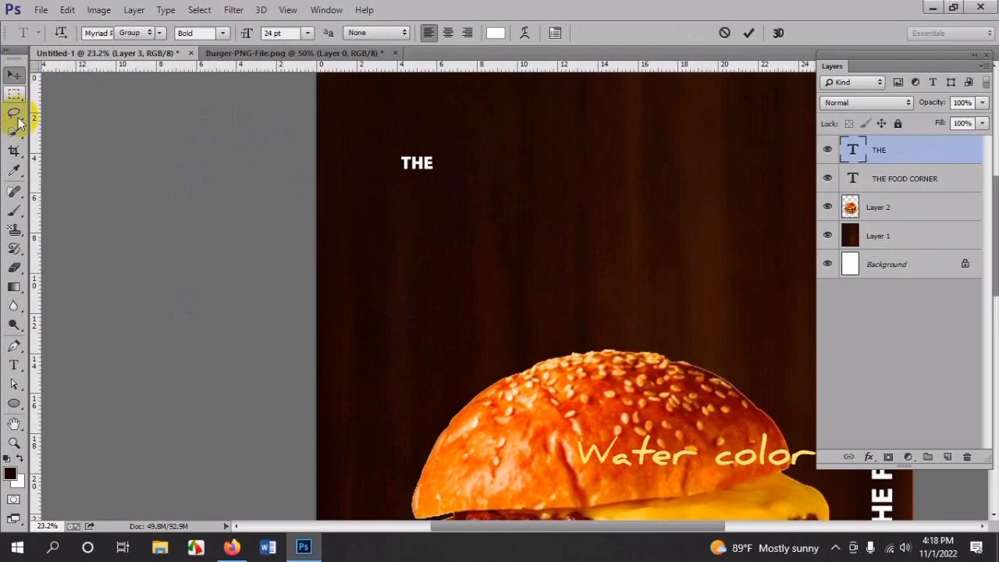
pyautogui.click(13, 364)
pyautogui.click(405, 241)
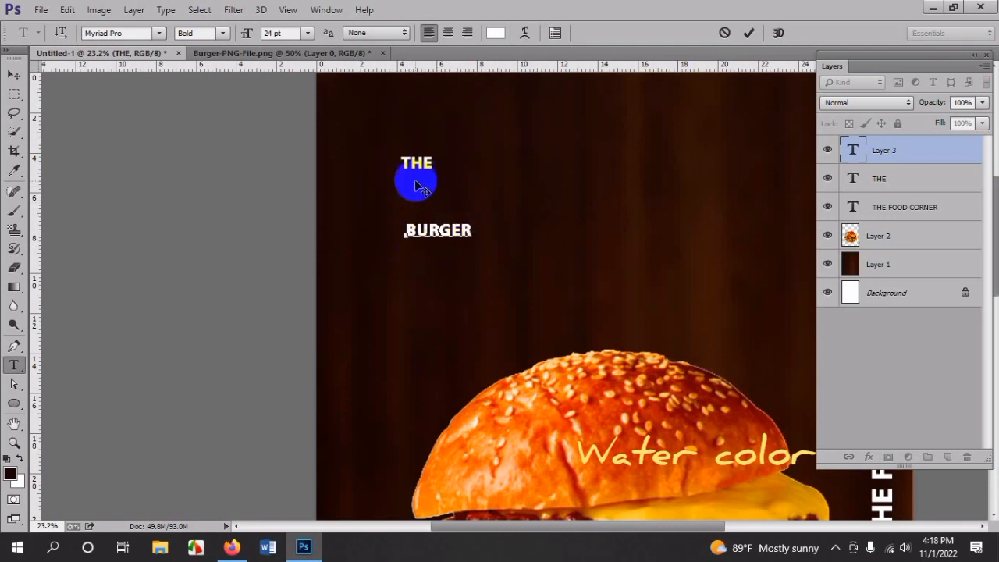
pyautogui.click(13, 75)
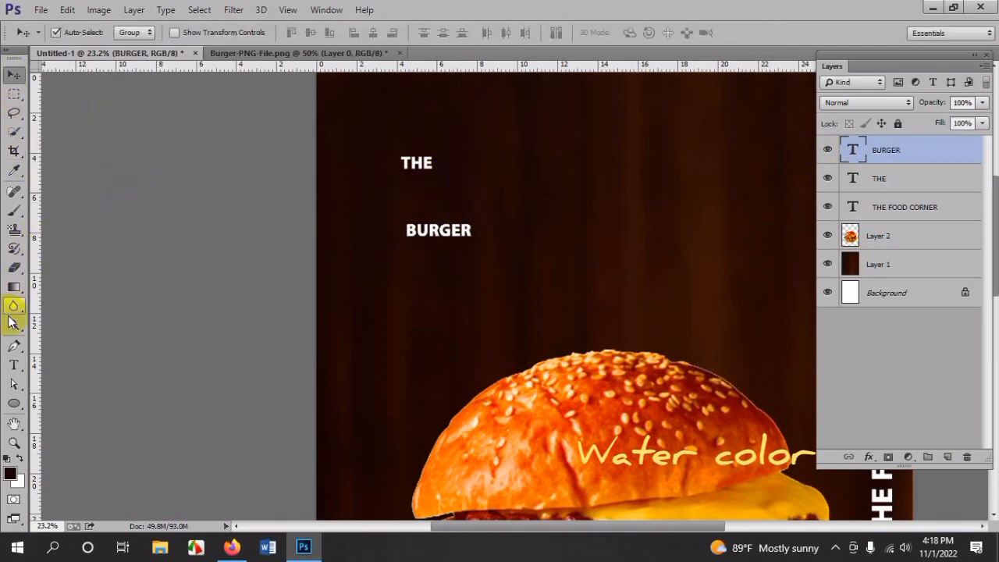
# - Replace the text THE above BURGER with MR
pyautogui.click(13, 346)
pyautogui.click(13, 365)
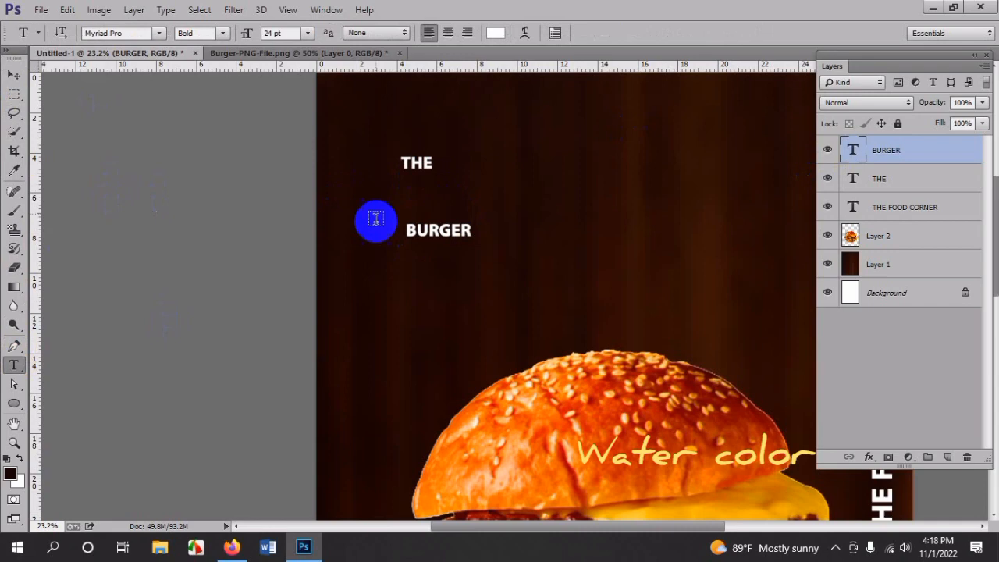
pyautogui.doubleClick(416, 163)
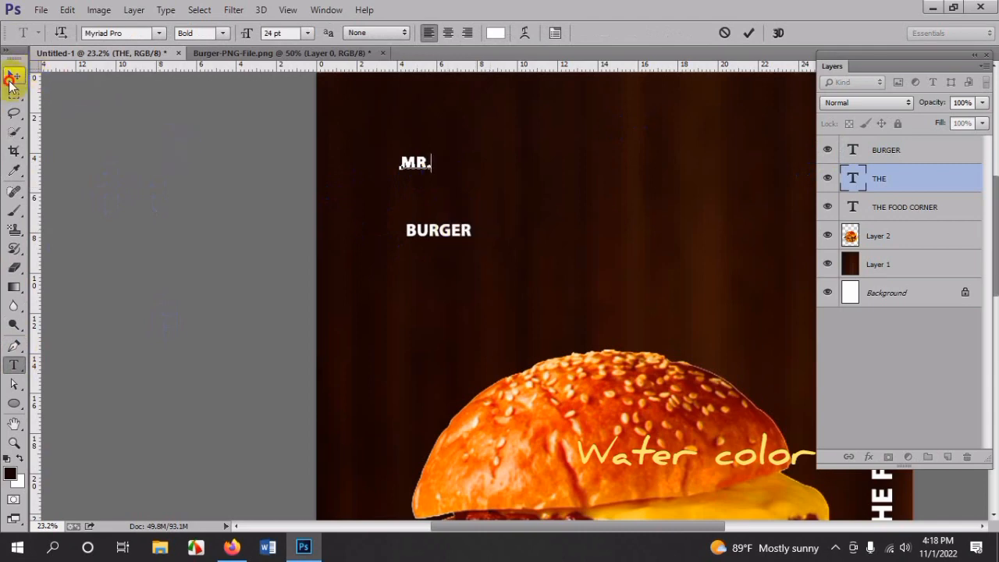
pyautogui.click(12, 78)
# - Scale the MR. text proportionally to about 306%, keeping it above BURGER
pyautogui.click(445, 227)
pyautogui.click(425, 170)
pyautogui.hotkey('ctrl', 't')
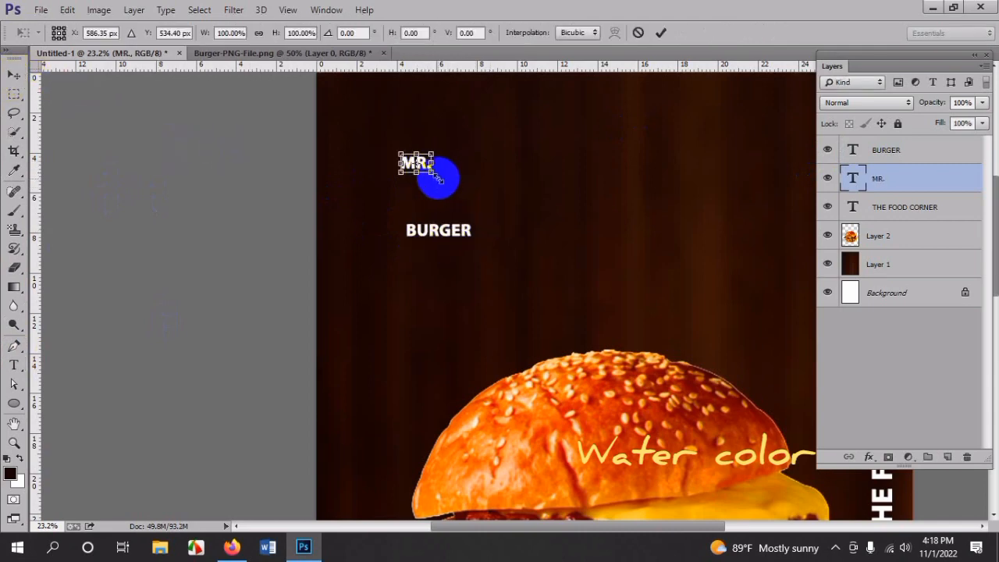
pyautogui.moveTo(435, 176); pyautogui.dragTo(491, 209)
pyautogui.press('Return')
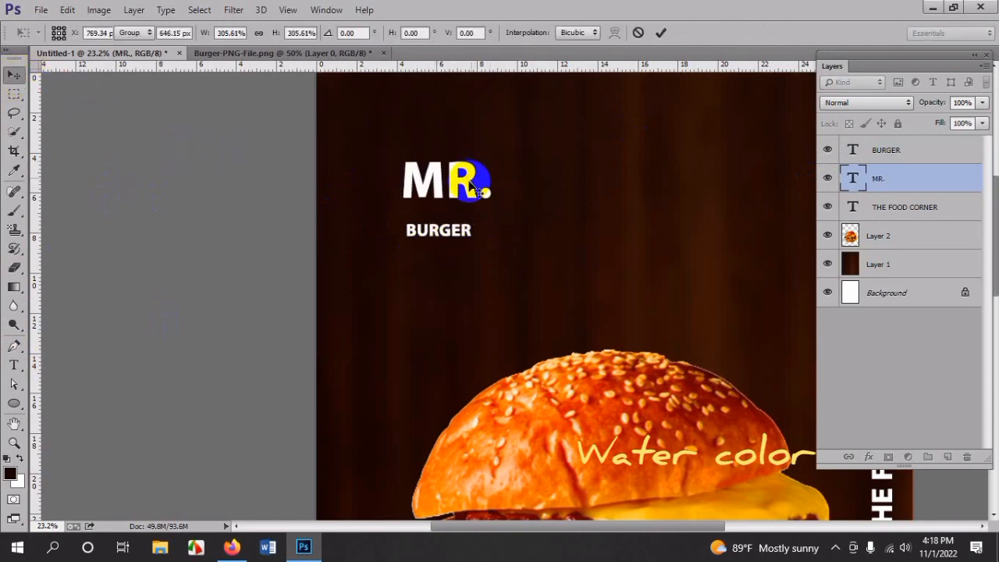
# - Scale the BURGER text to about 360% and align it directly beneath MR. at the same left edge
pyautogui.moveTo(449, 238); pyautogui.dragTo(624, 306)
pyautogui.hotkey('ctrl', 't')
pyautogui.moveTo(555, 242); pyautogui.dragTo(555, 233)
pyautogui.press('Return')
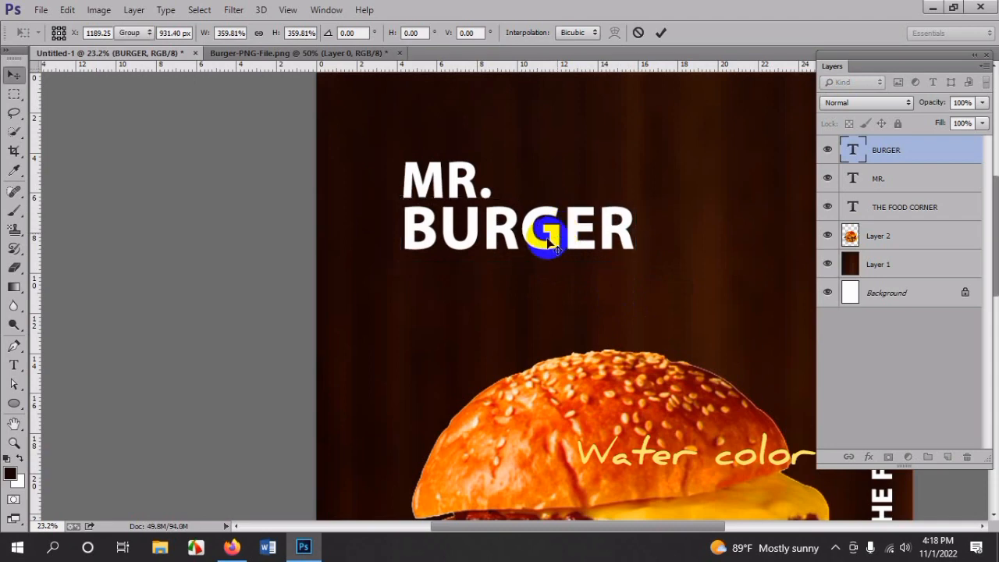
# - Change the font of the BURGER text to Impact
pyautogui.click(14, 364)
pyautogui.doubleClick(515, 226)
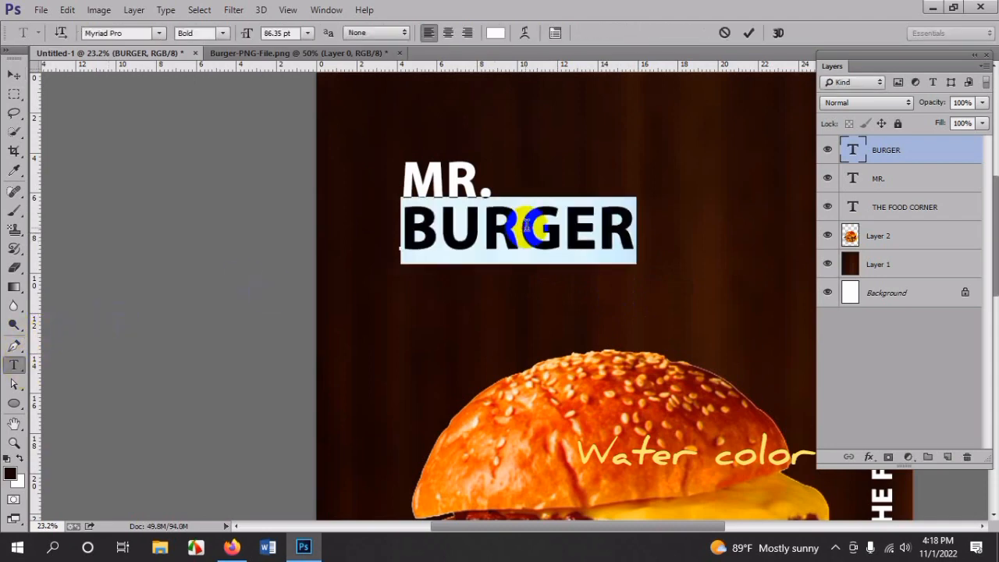
pyautogui.click(126, 31)
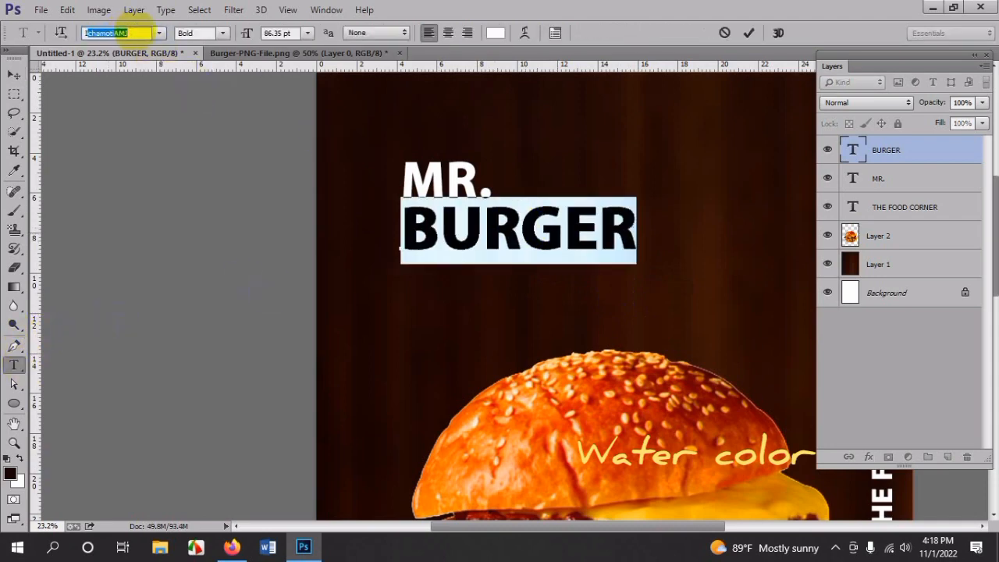
pyautogui.press('Return')
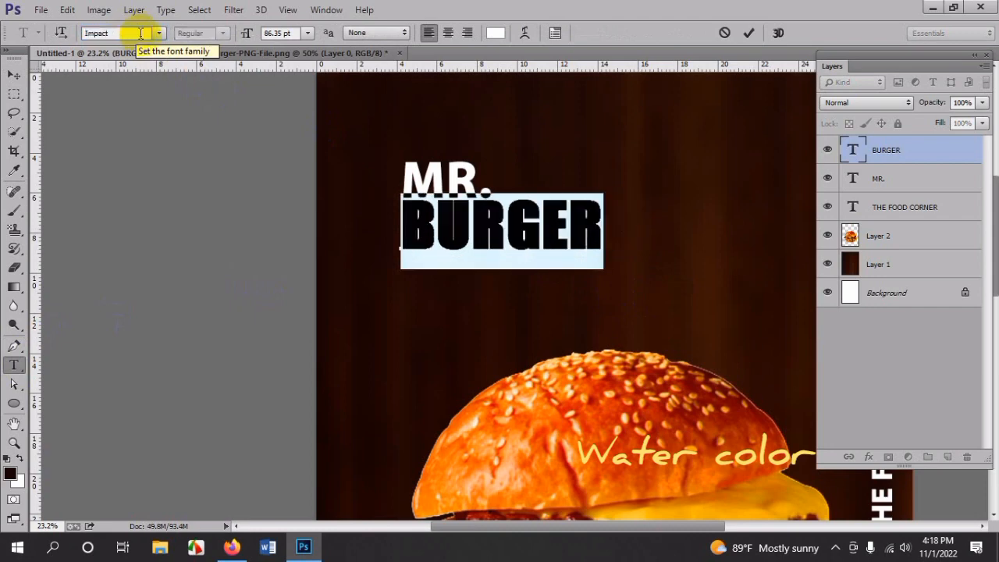
pyautogui.click(14, 77)
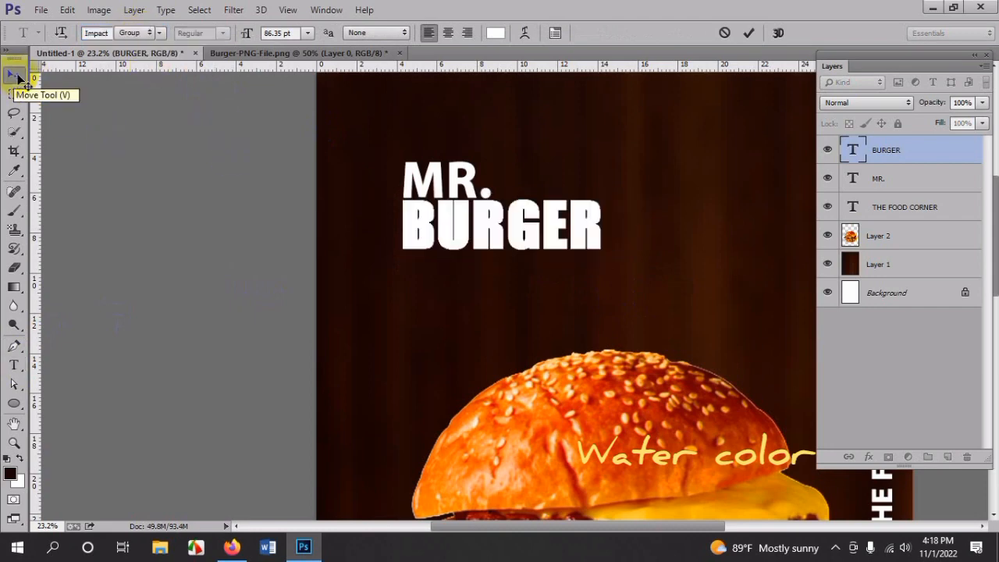
# - Enlarge the BURGER text proportionally so it dominates the heading, left-aligned just beneath MR
pyautogui.hotkey('ctrl', 't')
pyautogui.moveTo(601, 266); pyautogui.dragTo(674, 319)
pyautogui.press('Return')
pyautogui.scroll(1, 467, 212)
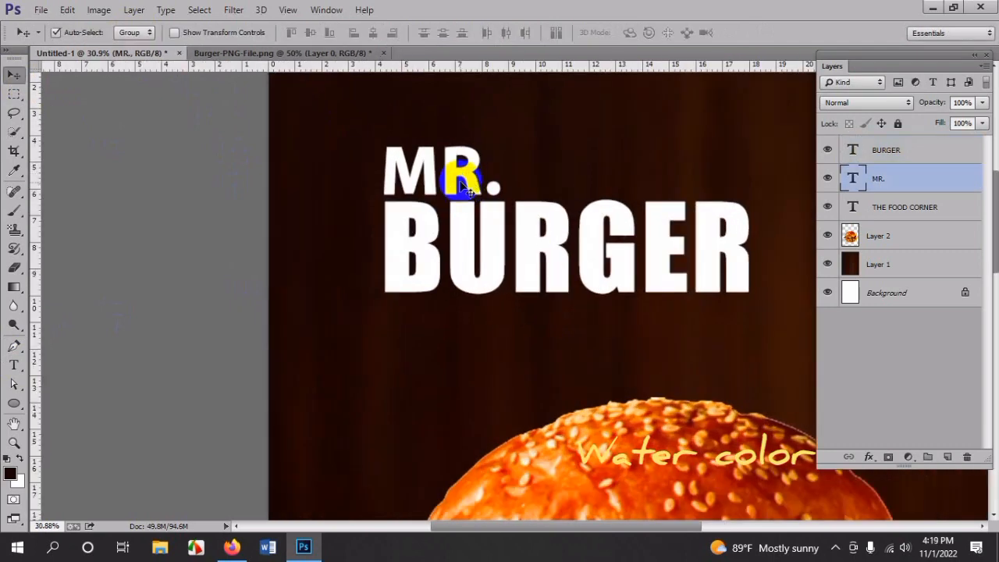
# - Add the tagline text "bite me & enjoy best feelings" between the BURGER heading and the burger image
pyautogui.scroll(-2, 116, 205)
pyautogui.click(14, 365)
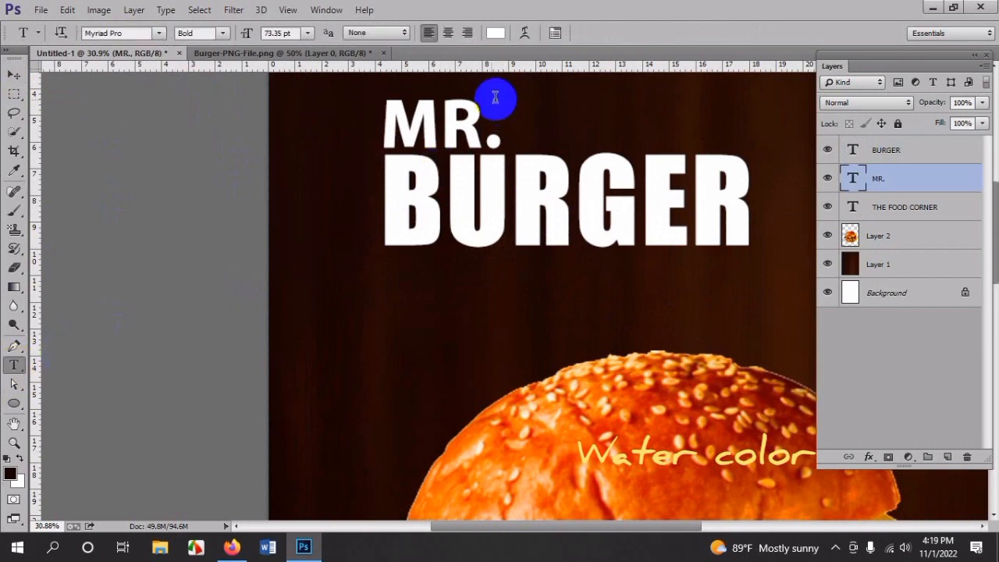
pyautogui.scroll(-2, 492, 227)
pyautogui.scroll(-1, 491, 227)
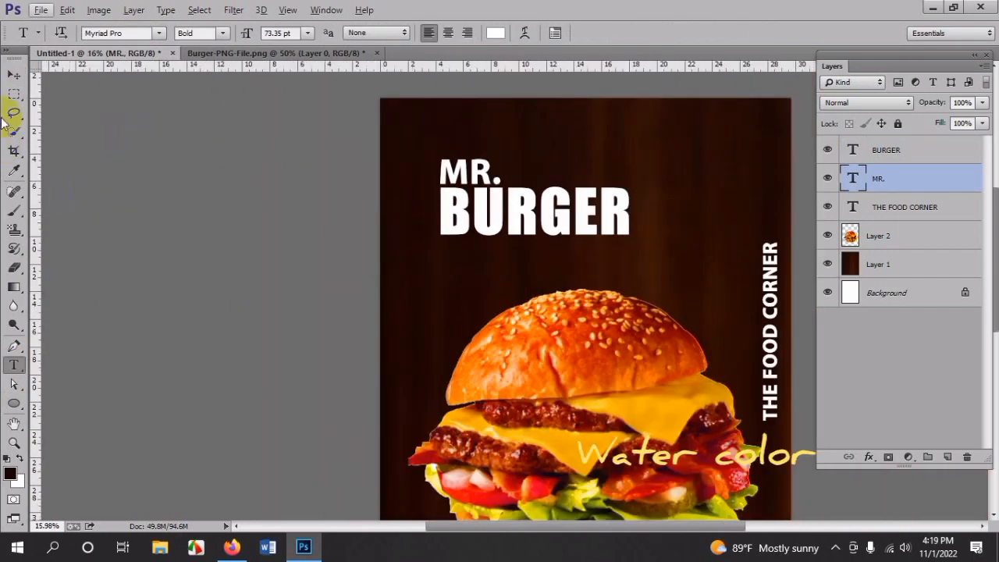
pyautogui.click(445, 303)
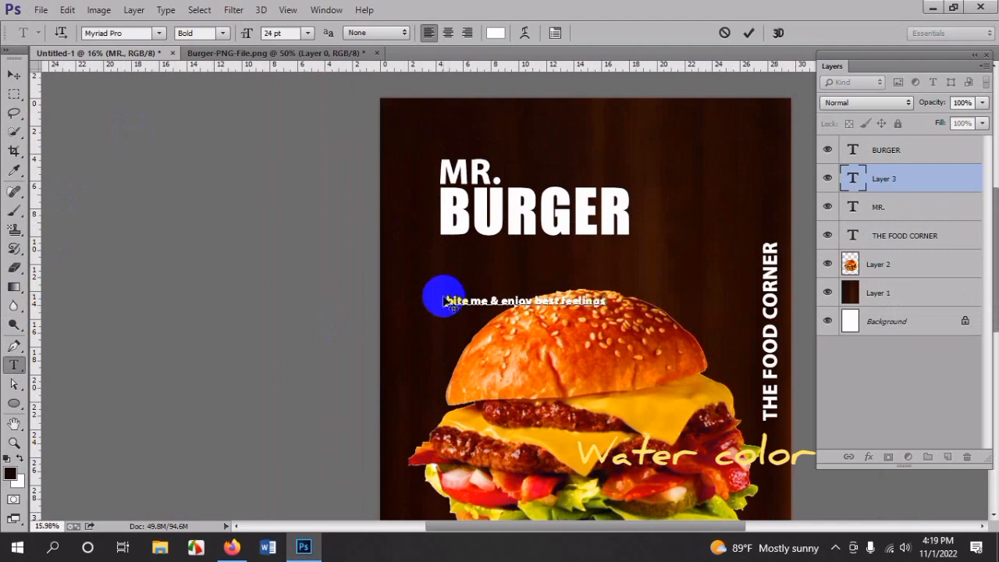
# - Change the tagline's font to Script MT Bold
pyautogui.tripleClick(487, 299)
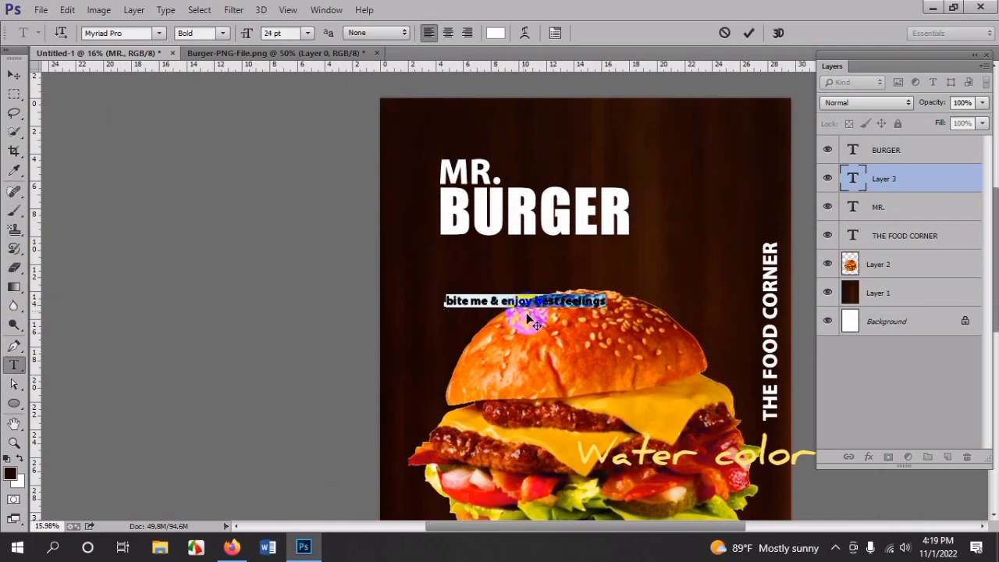
pyautogui.click(127, 31)
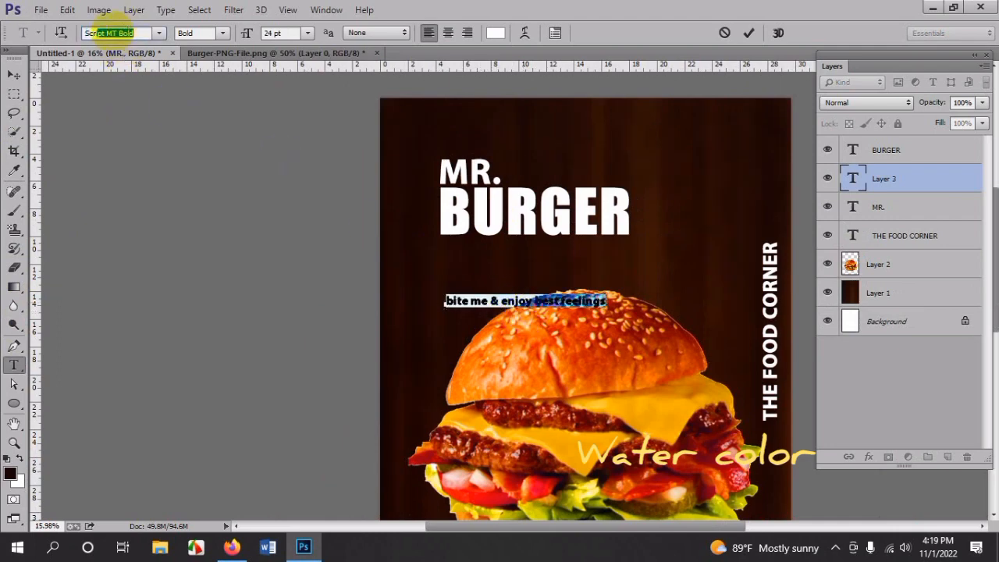
pyautogui.click(159, 33)
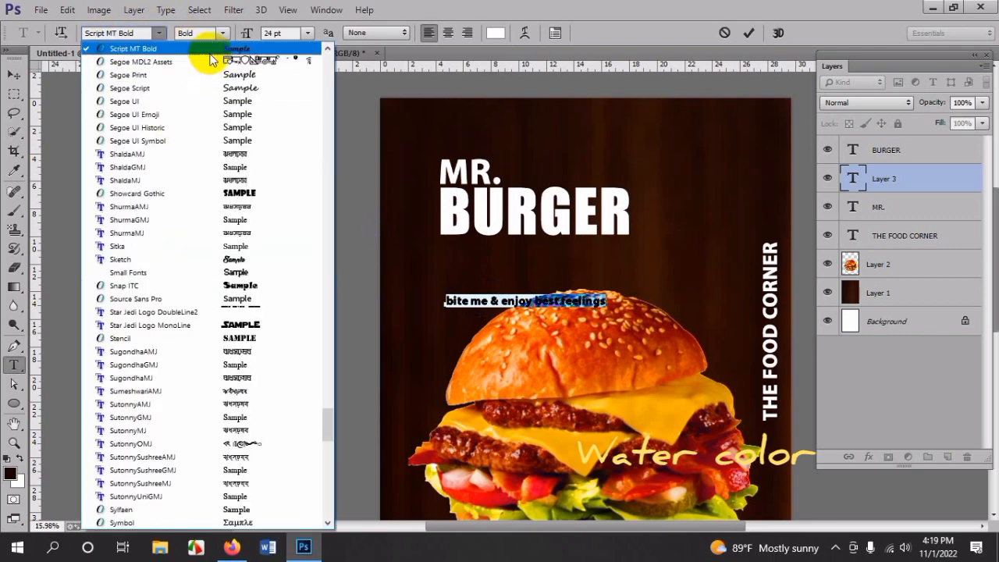
pyautogui.click(211, 49)
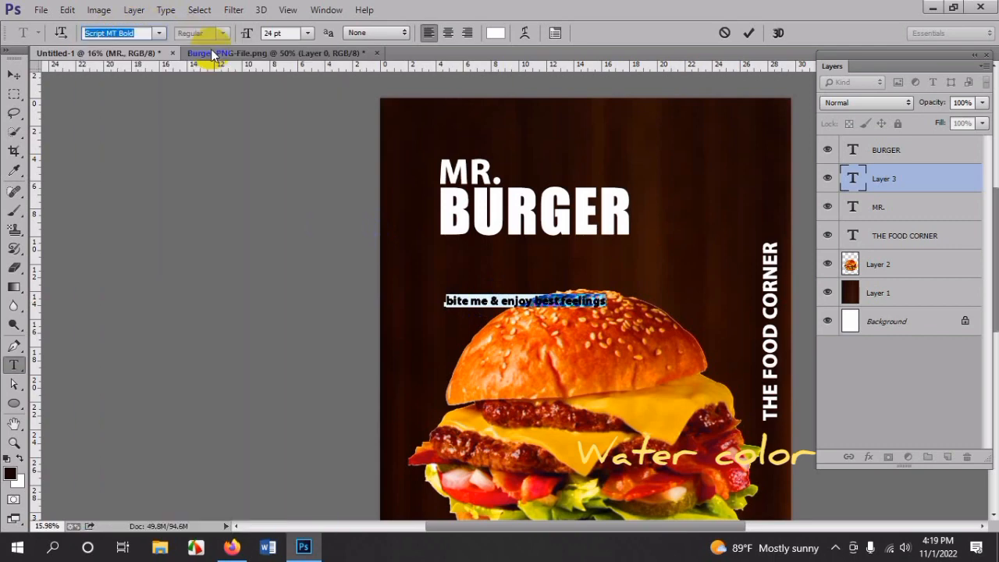
# - Set the tagline's text colour to a bright cyan blue and commit the text
pyautogui.click(497, 34)
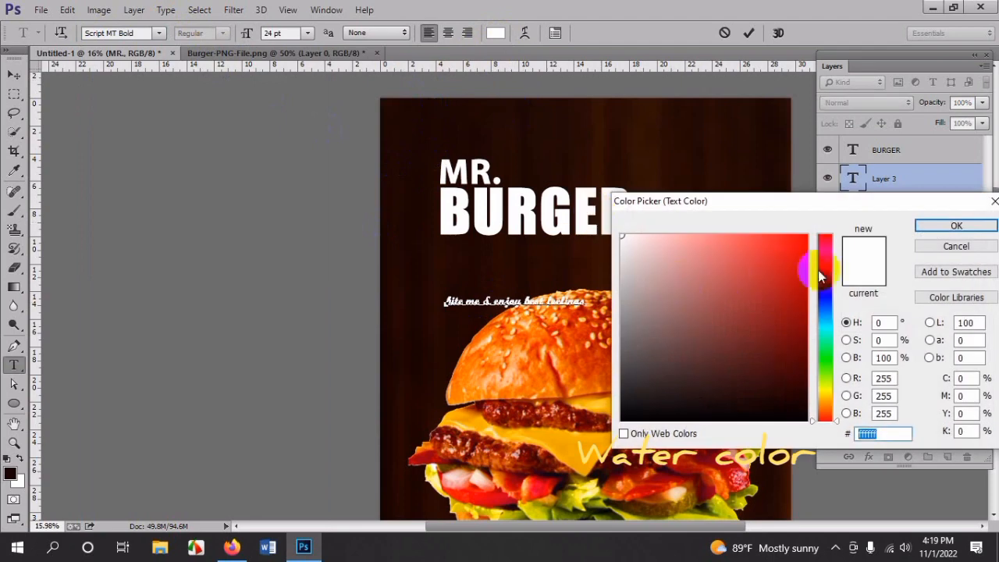
pyautogui.click(825, 324)
pyautogui.click(806, 235)
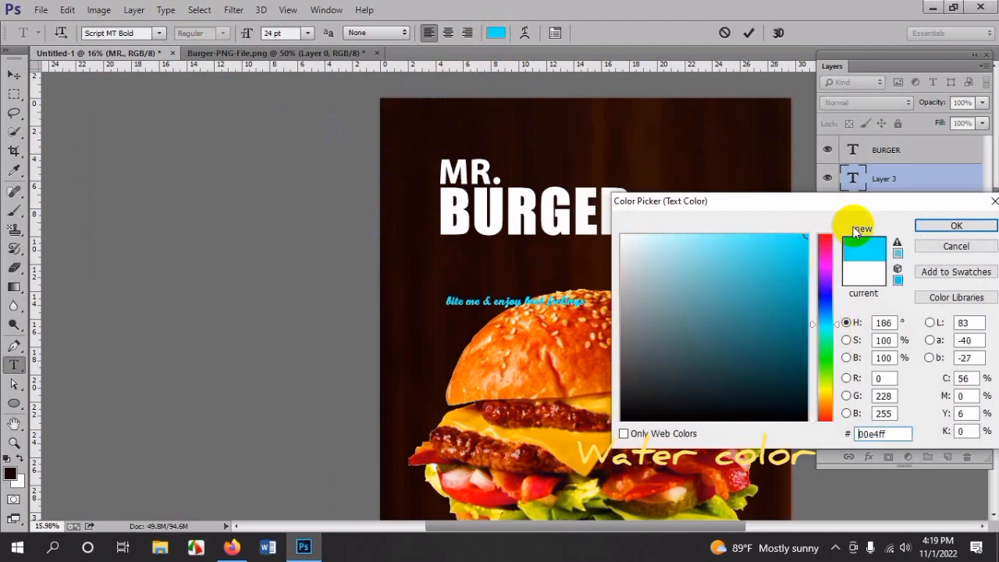
pyautogui.click(955, 226)
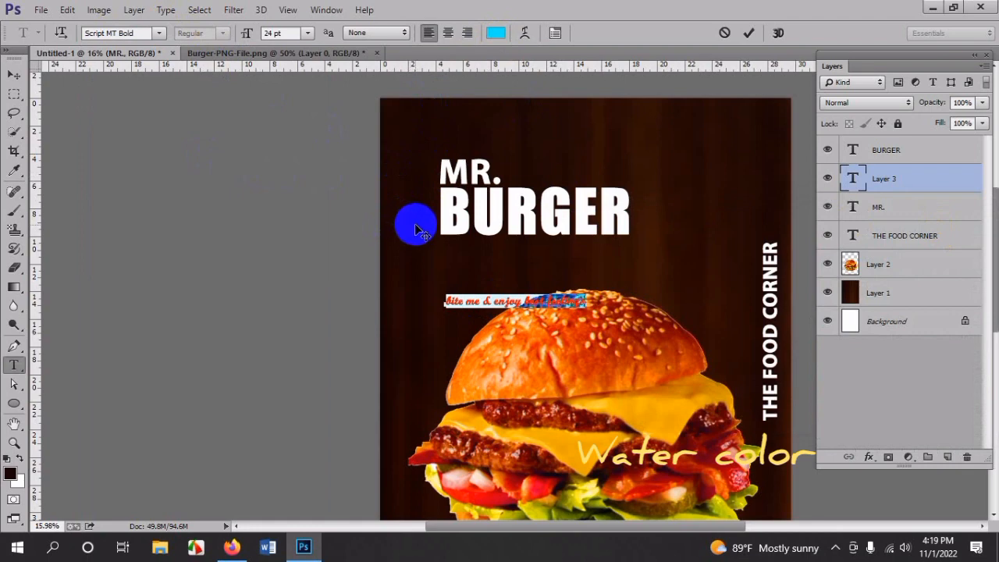
pyautogui.click(14, 74)
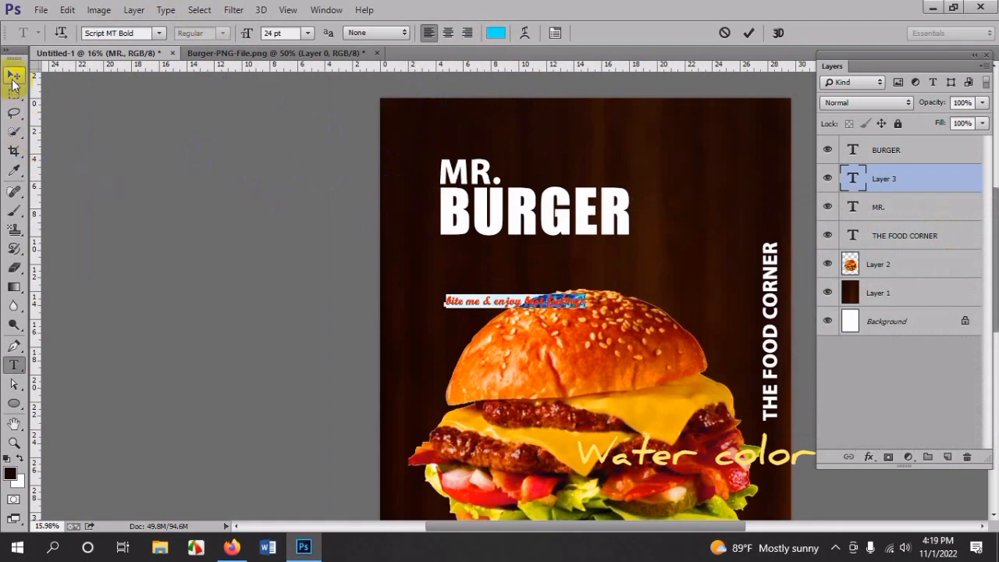
# - Move the tagline directly beneath BURGER and scale it proportionally to match the heading's width
pyautogui.scroll(3, 499, 320)
pyautogui.hotkey('ctrl', 't')
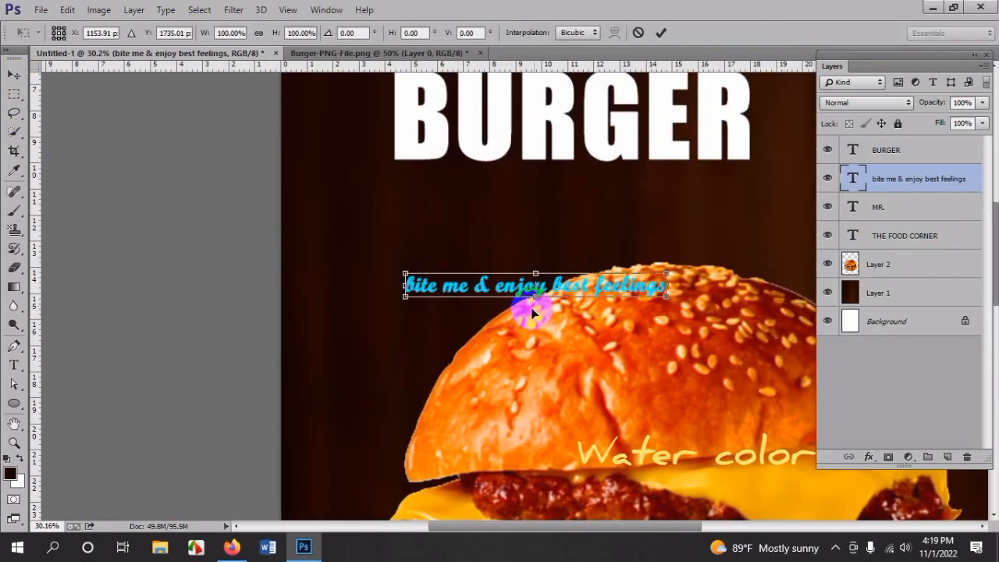
pyautogui.moveTo(574, 285); pyautogui.dragTo(569, 177)
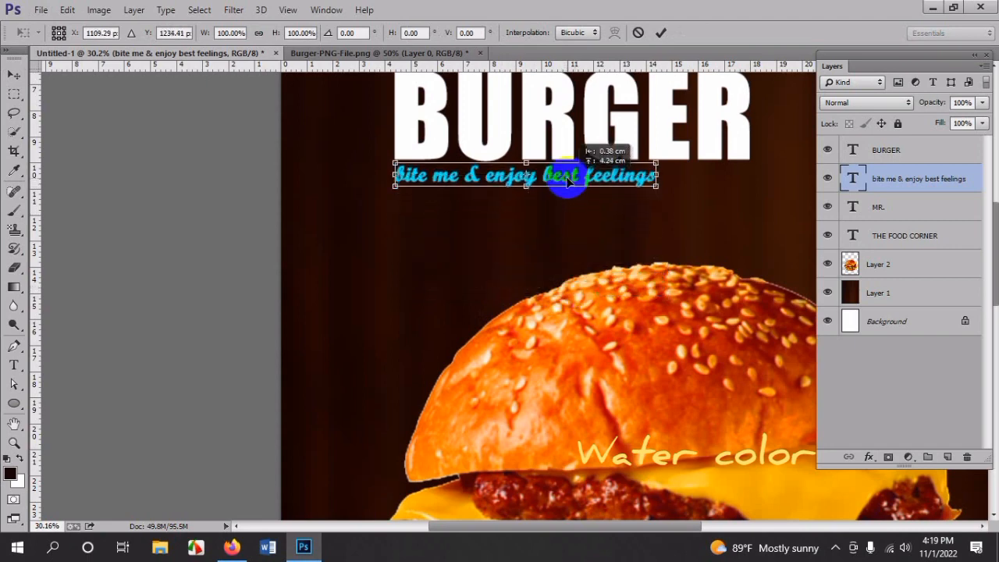
pyautogui.moveTo(662, 195); pyautogui.dragTo(753, 210)
pyautogui.press('Return')
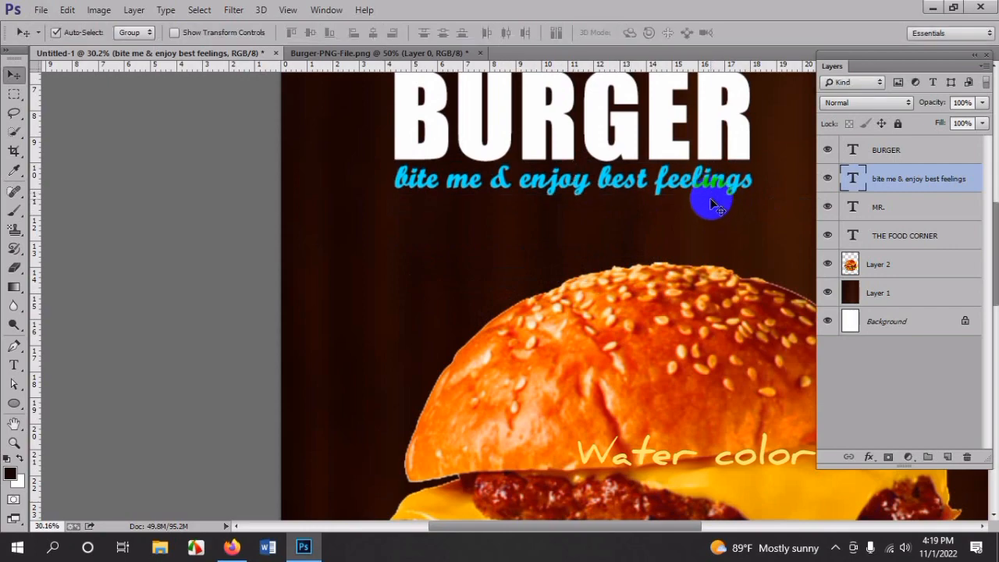
pyautogui.scroll(-2, 687, 207)
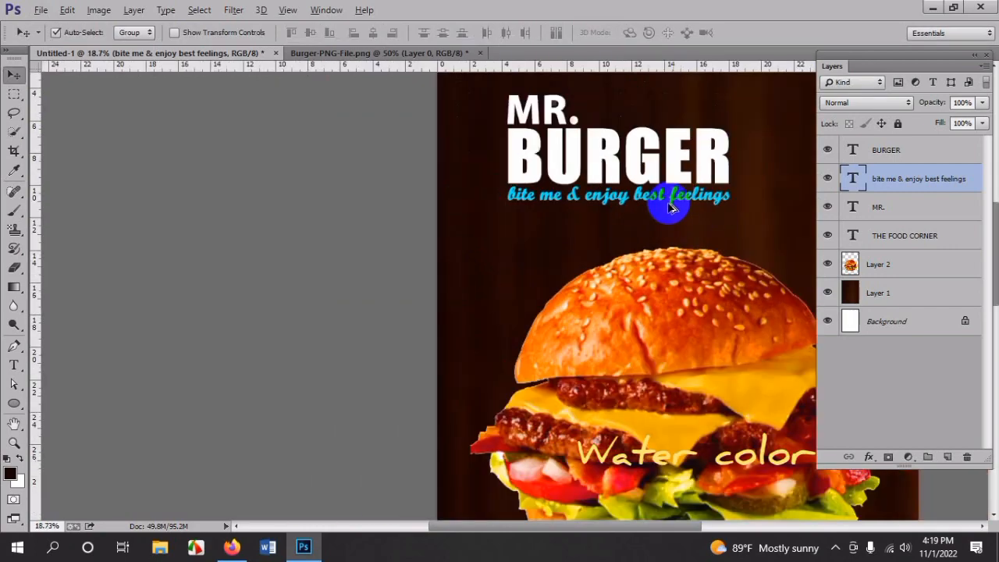
pyautogui.scroll(-4, 671, 207)
pyautogui.scroll(2, 526, 111)
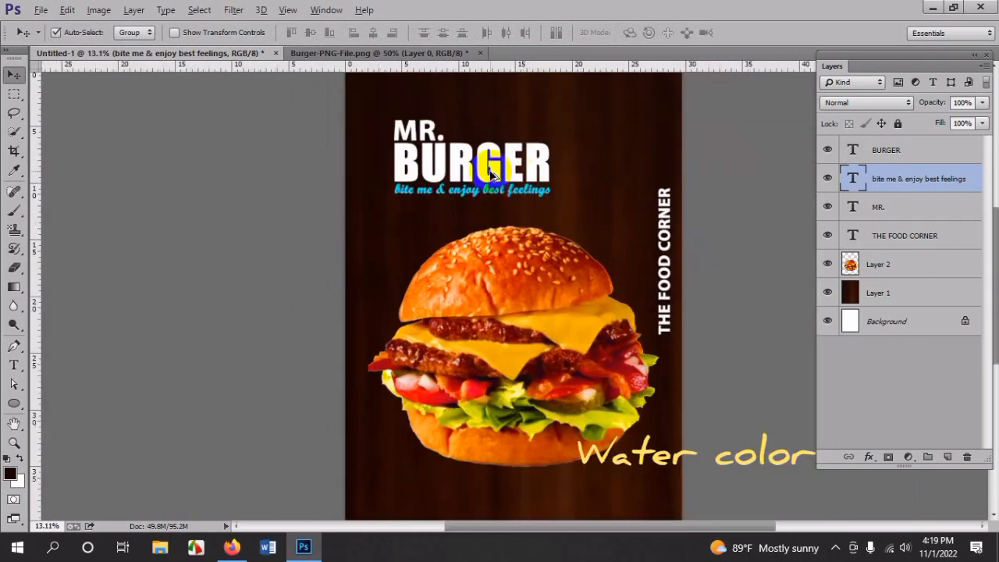
pyautogui.scroll(3, 489, 172)
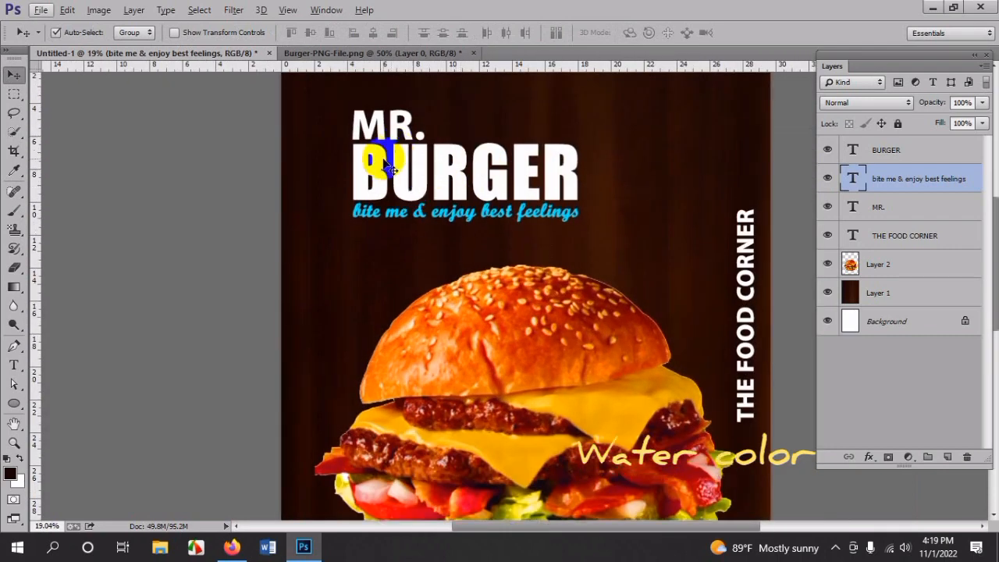
pyautogui.scroll(2, 445, 164)
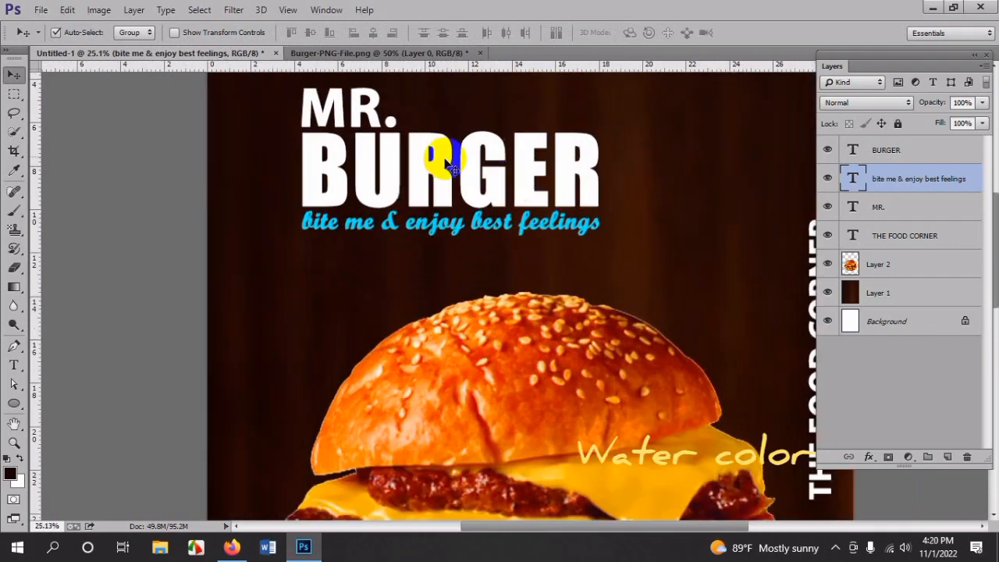
# - Scale the tagline down proportionally from its upper-right corner so it ends before the last R of BURGER
pyautogui.scroll(2, 268, 152)
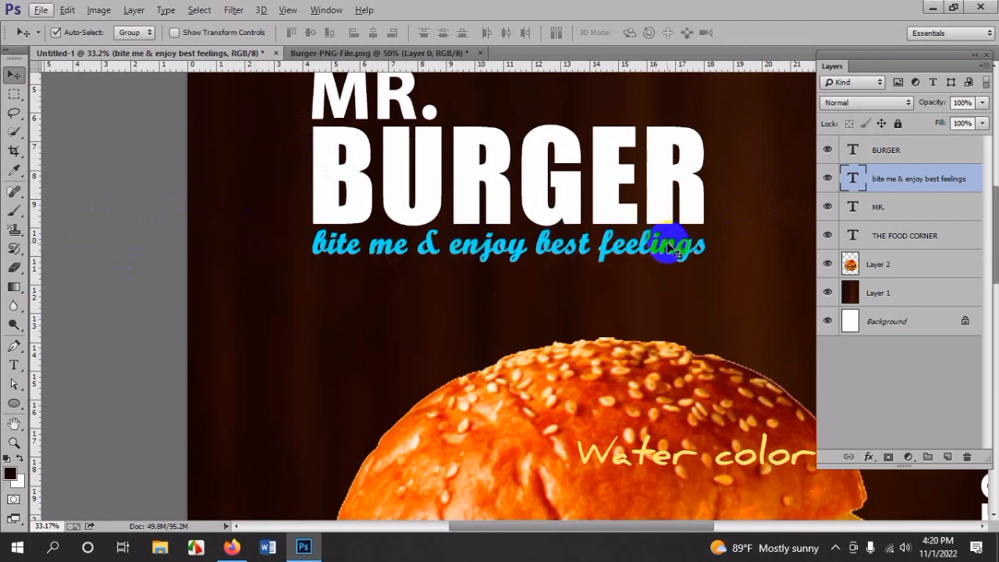
pyautogui.hotkey('ctrl', 't')
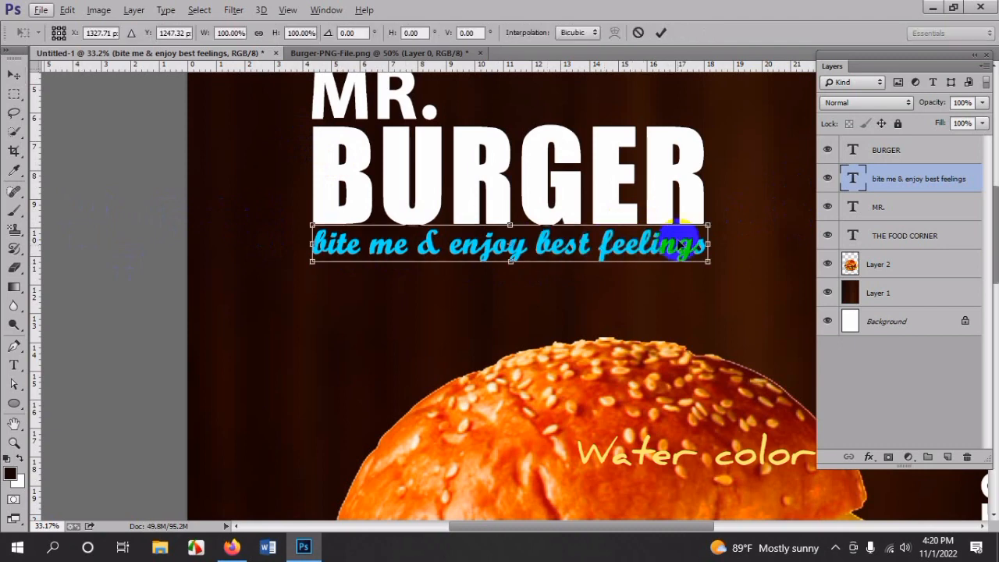
pyautogui.moveTo(708, 225); pyautogui.dragTo(672, 231)
pyautogui.press('Return')
pyautogui.scroll(5, 706, 219)
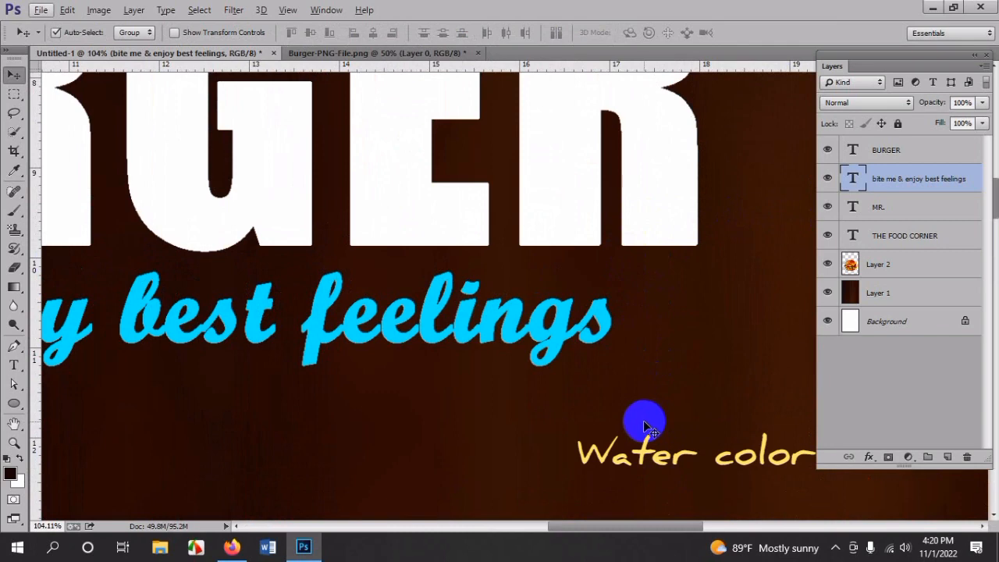
pyautogui.moveTo(679, 401); pyautogui.dragTo(545, 391)
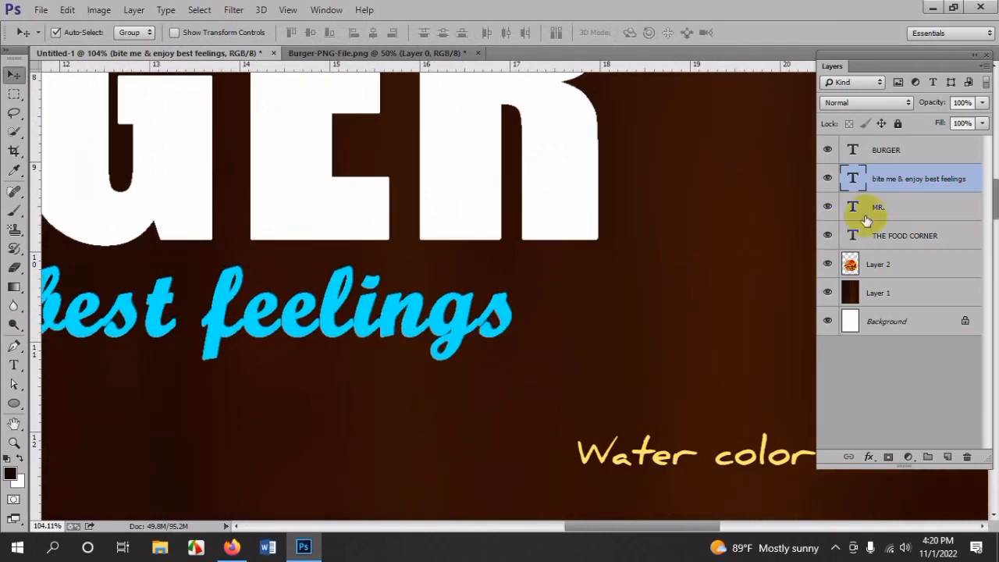
# - Change the BURGER heading's text colour to bright yellow (#fffc00)
pyautogui.click(852, 153)
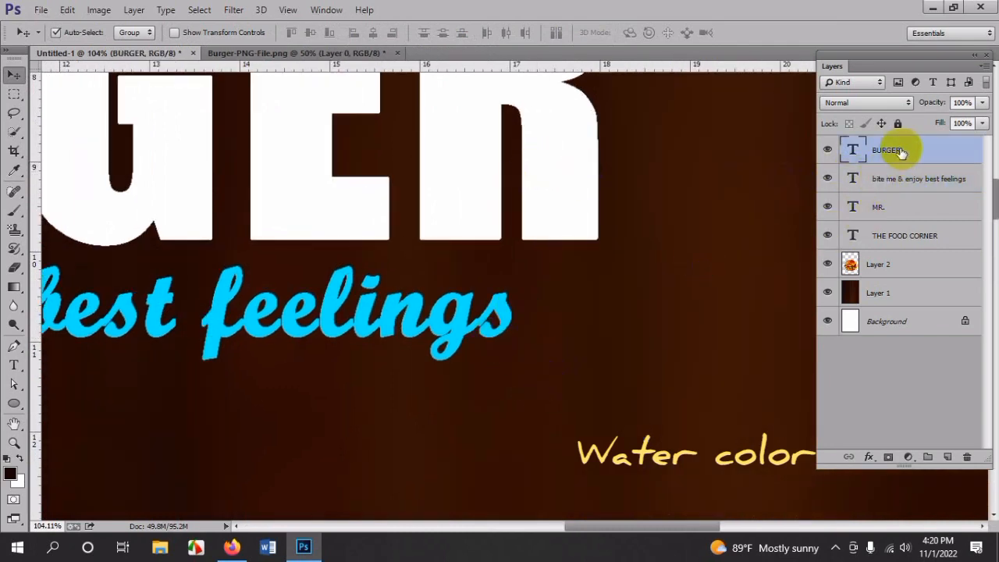
pyautogui.scroll(-3, 551, 266)
pyautogui.scroll(-3, 553, 257)
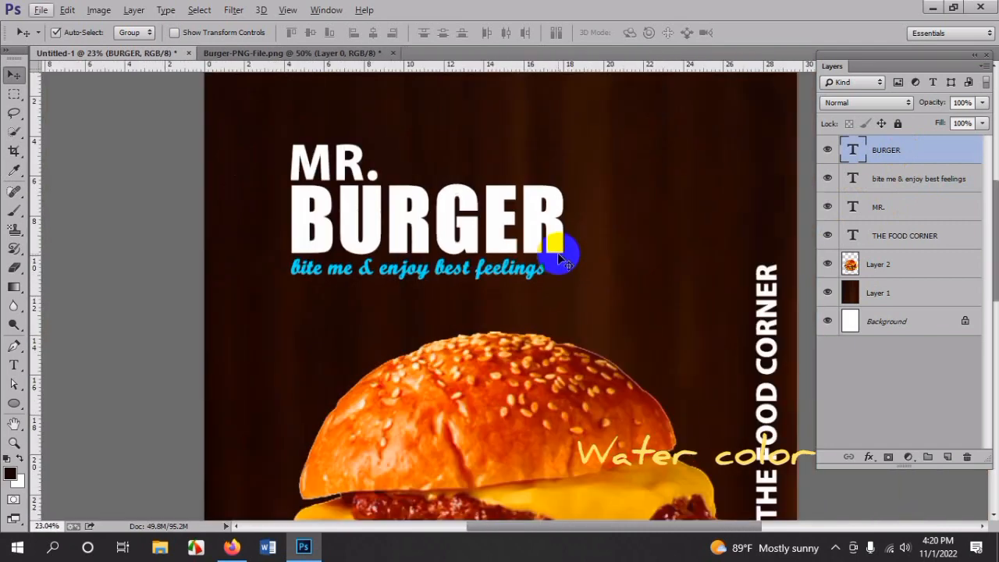
pyautogui.scroll(2, 553, 261)
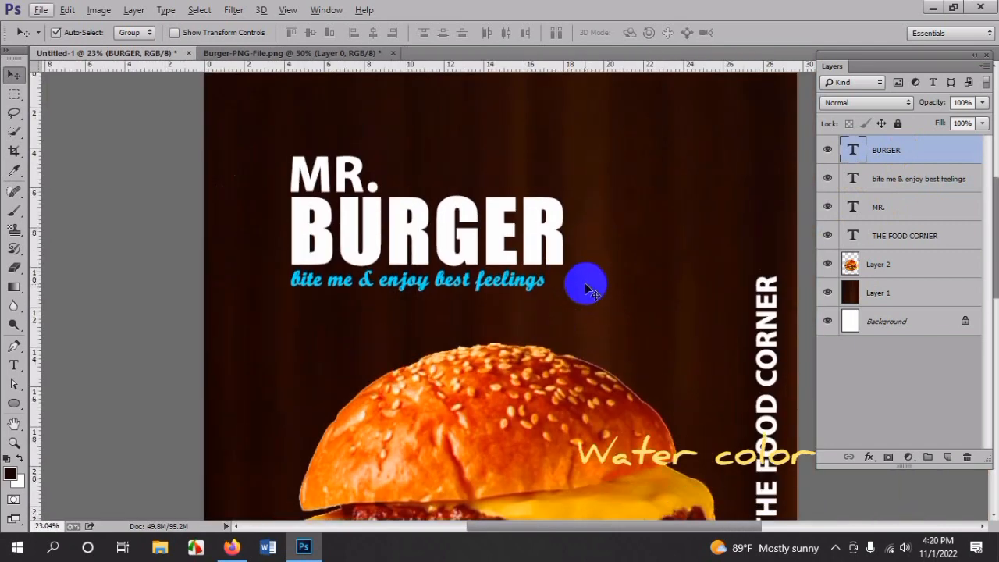
pyautogui.click(12, 372)
pyautogui.doubleClick(424, 235)
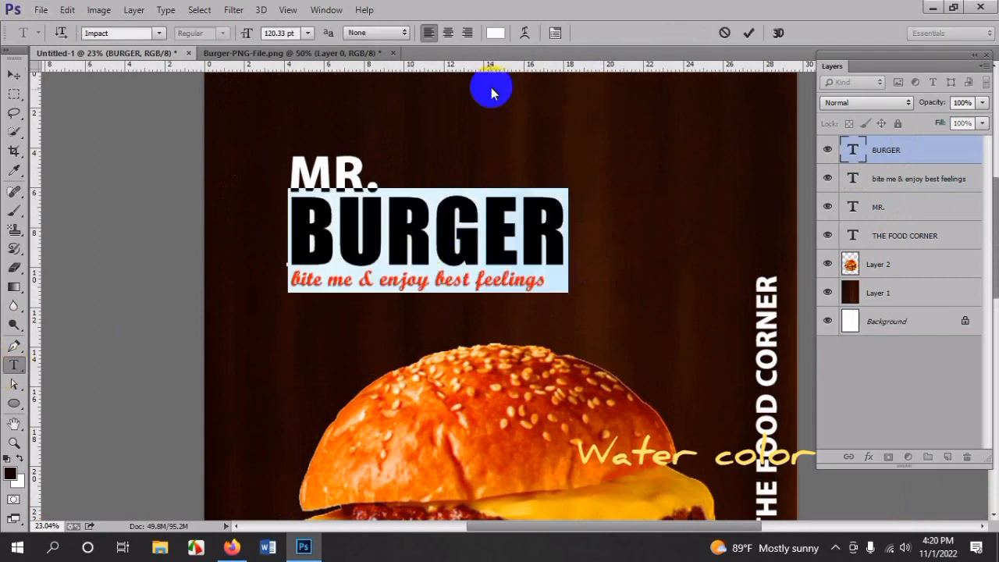
pyautogui.click(496, 32)
pyautogui.click(826, 390)
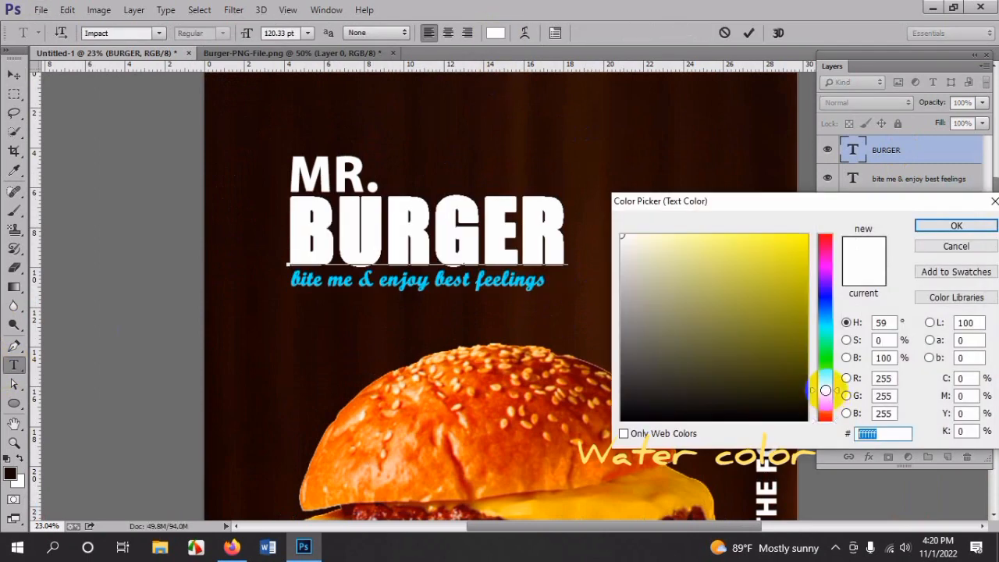
pyautogui.moveTo(792, 247); pyautogui.dragTo(844, 208)
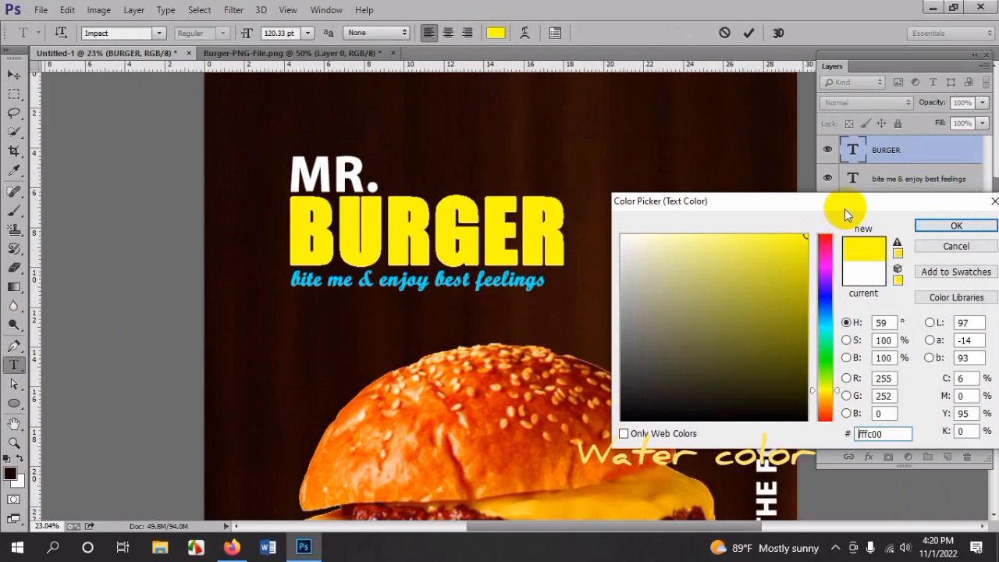
pyautogui.click(956, 225)
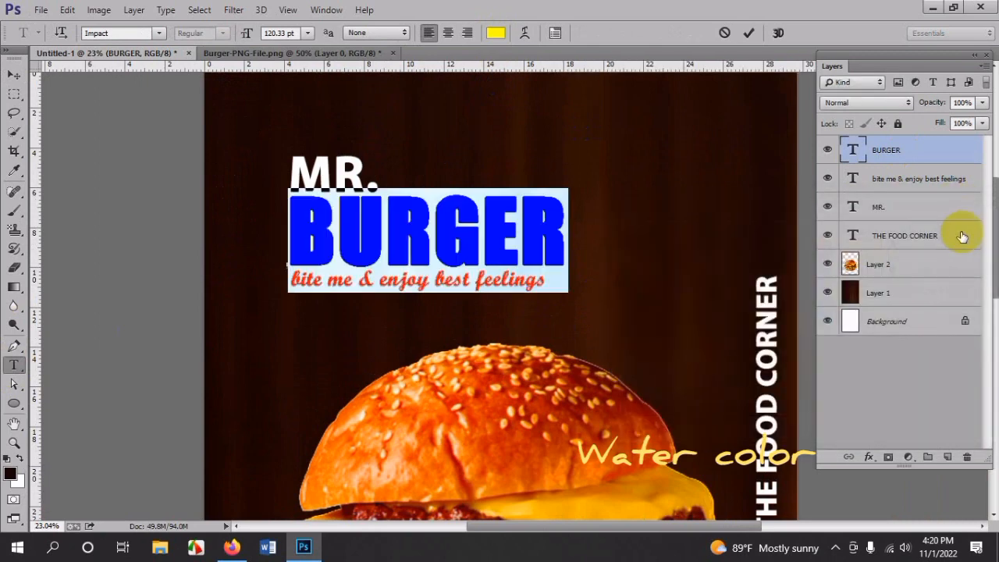
pyautogui.click(13, 74)
# - Rasterize the BURGER text layer
pyautogui.scroll(5, 575, 234)
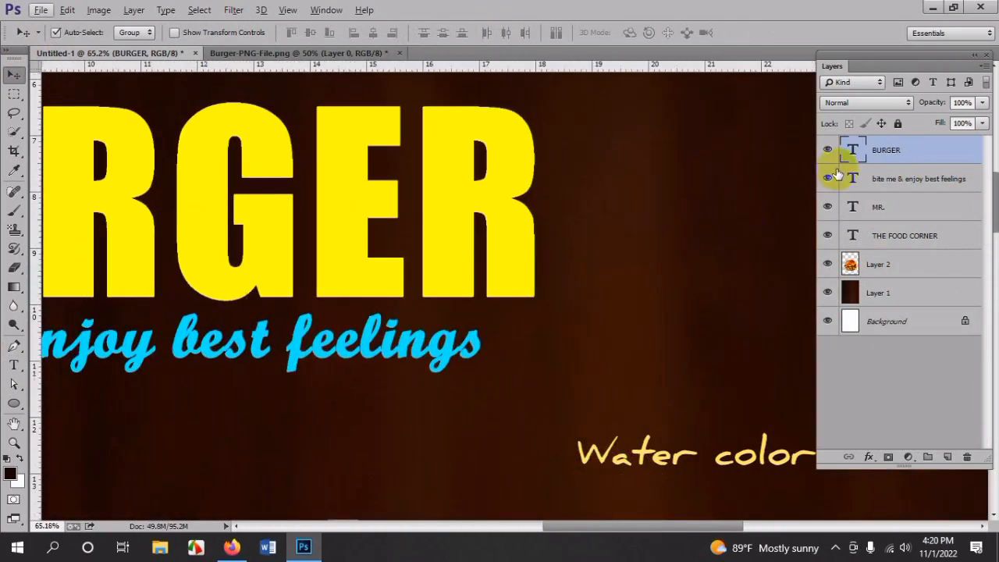
pyautogui.rightClick(880, 152)
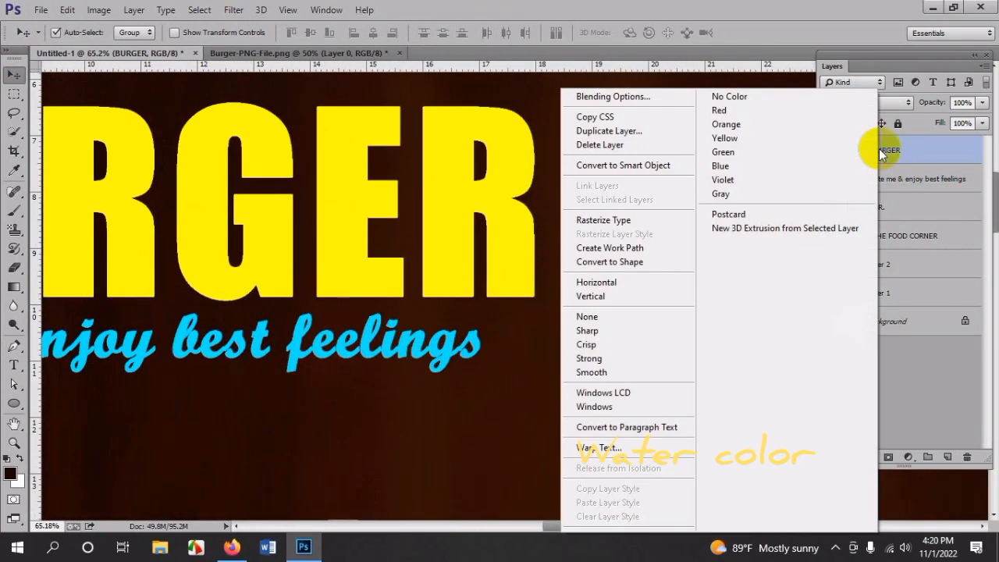
pyautogui.click(616, 221)
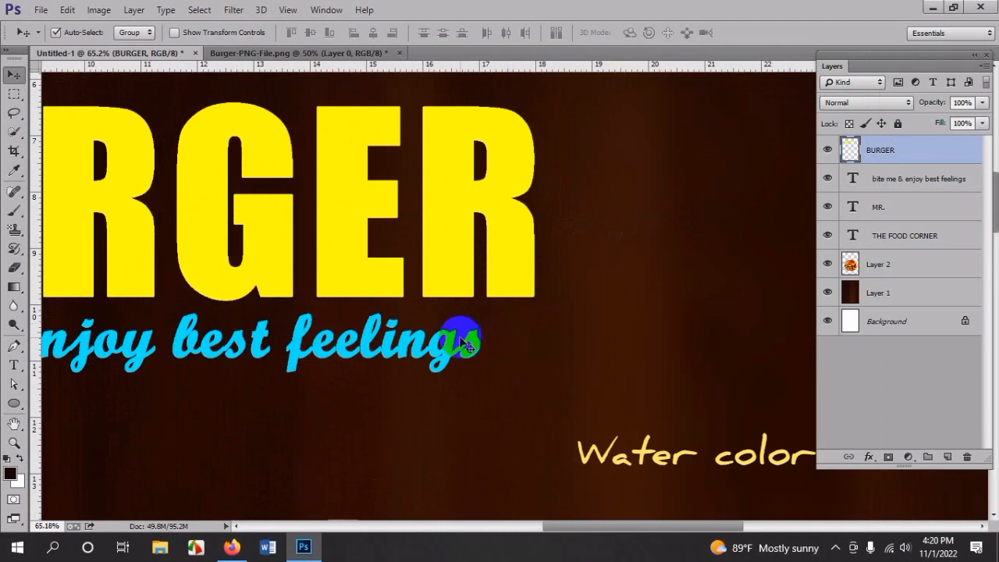
# - Select the foot of the last R's right leg, stretch it downward to about 384% height past the tagline, and deselect
pyautogui.click(14, 94)
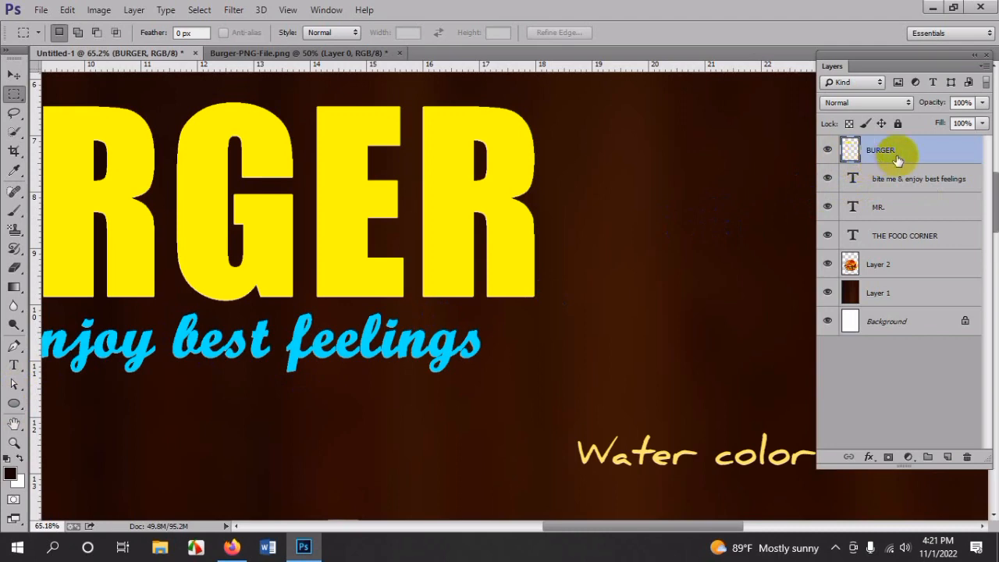
pyautogui.moveTo(481, 272); pyautogui.dragTo(541, 301)
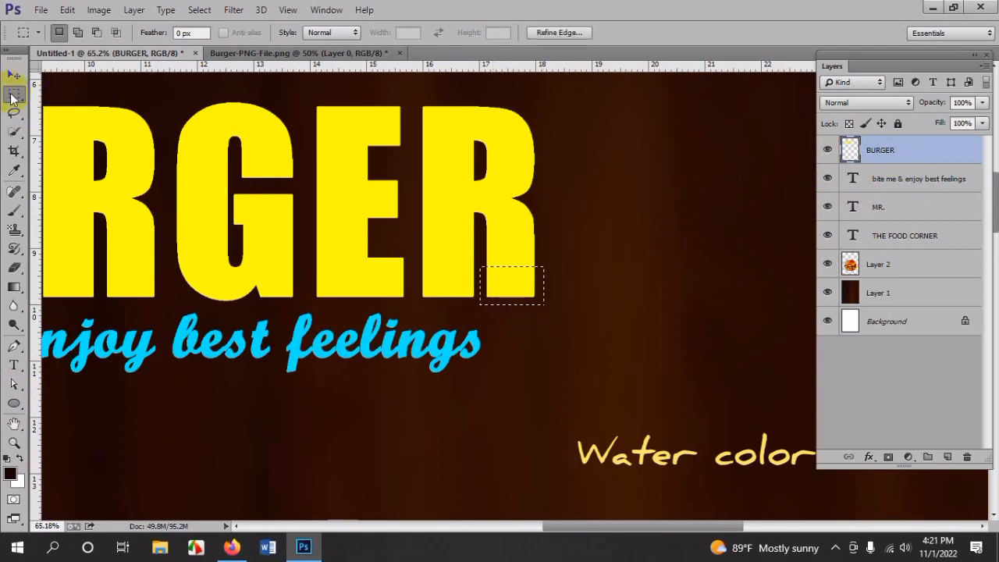
pyautogui.hotkey('ctrl', 't')
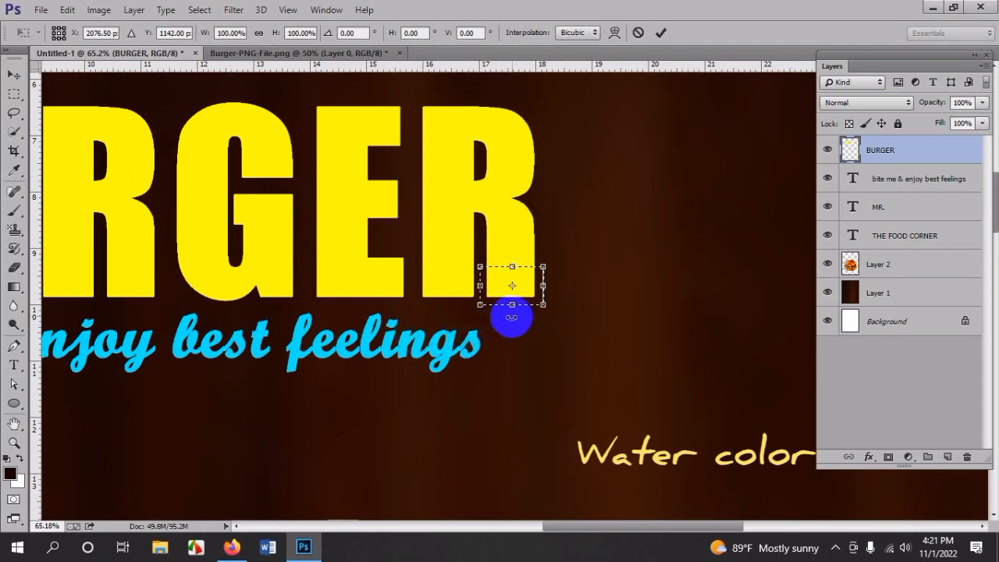
pyautogui.moveTo(511, 304); pyautogui.dragTo(533, 412)
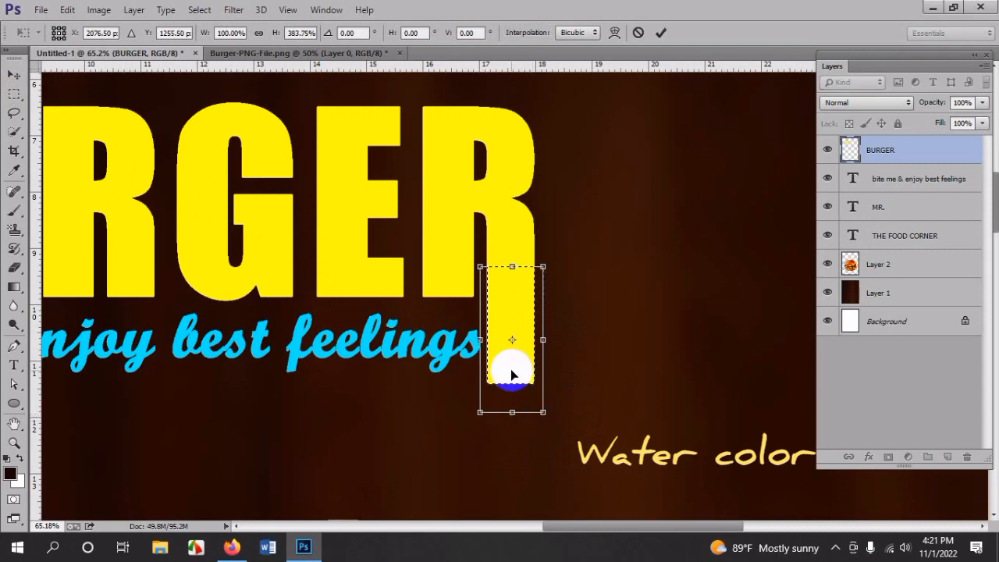
pyautogui.press('Return')
pyautogui.click(511, 373)
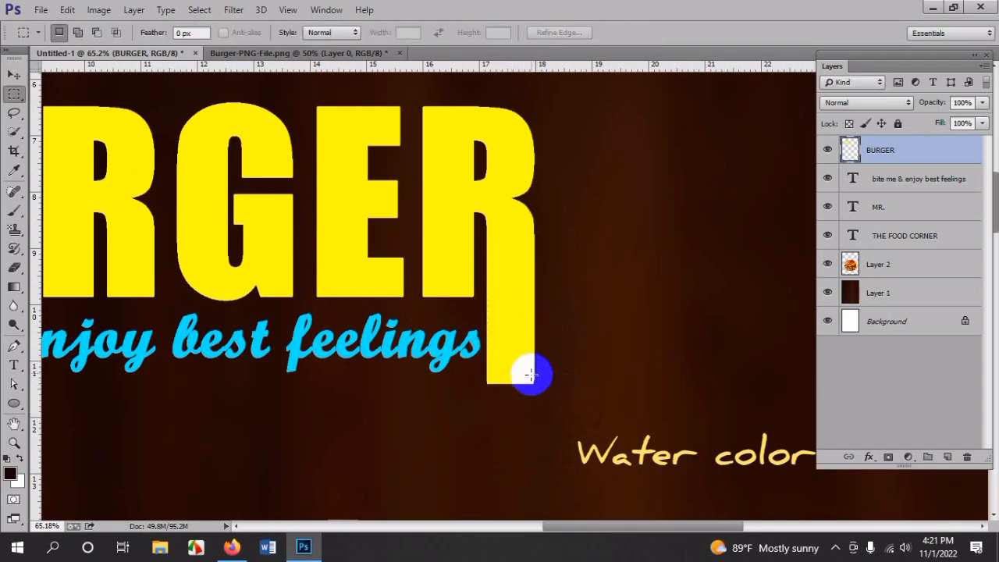
# - Draw a thin rectangle shape about 1610 by 34 px under the tagline, from the R's extended leg to the B's left edge
pyautogui.scroll(-5, 579, 301)
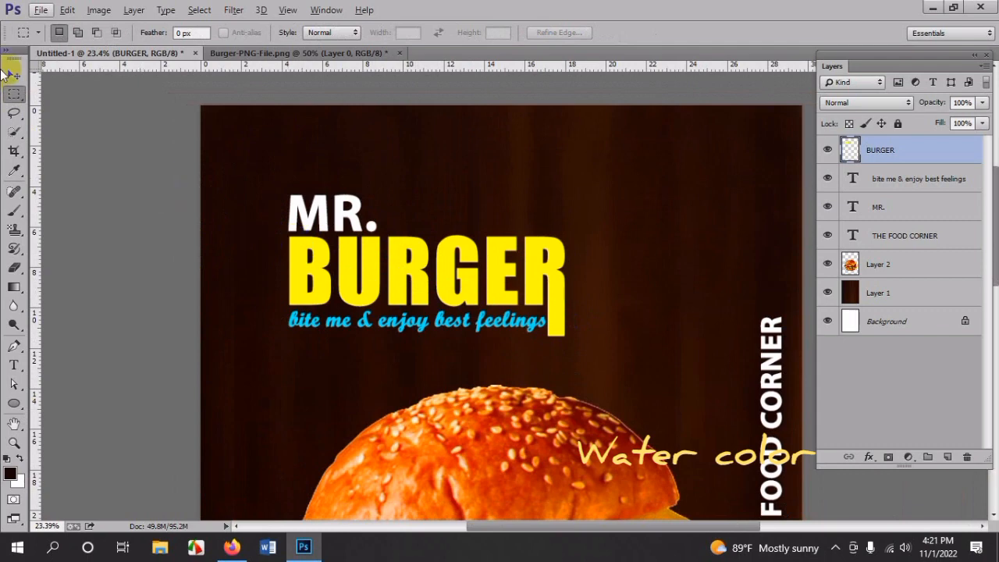
pyautogui.click(12, 76)
pyautogui.scroll(2, 334, 301)
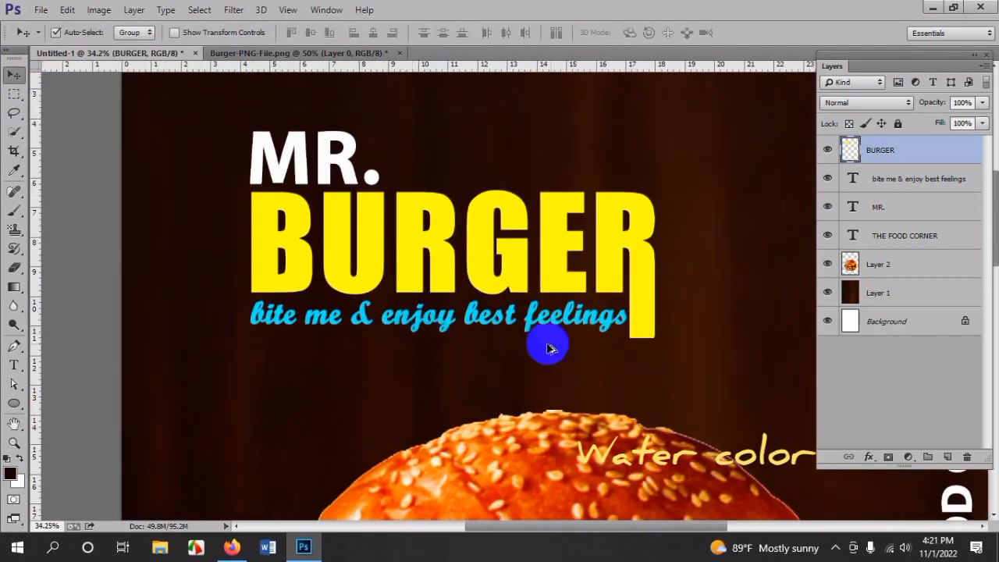
pyautogui.scroll(3, 562, 347)
pyautogui.scroll(-2, 47, 260)
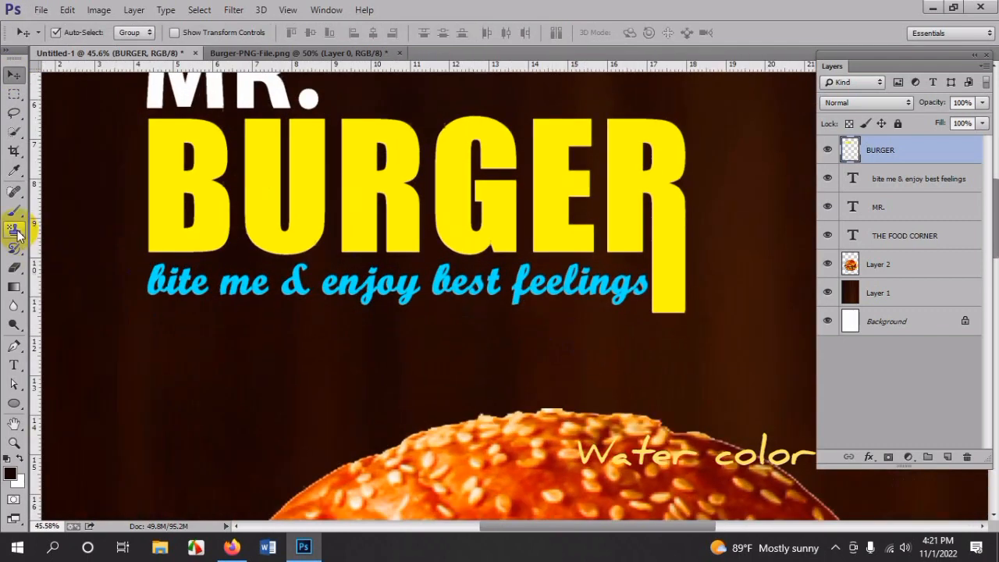
pyautogui.click(15, 403)
pyautogui.click(74, 401)
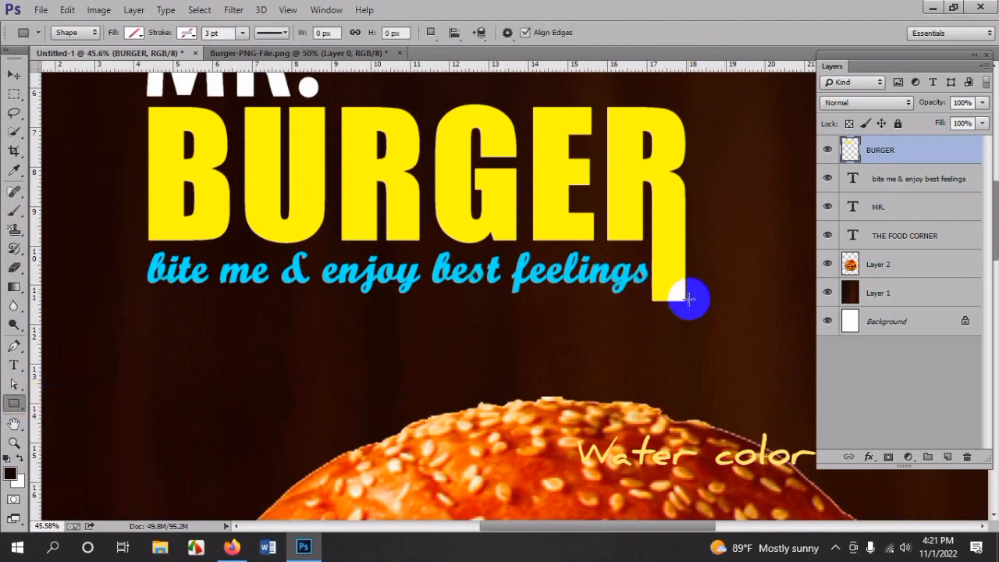
pyautogui.moveTo(685, 299); pyautogui.dragTo(146, 290)
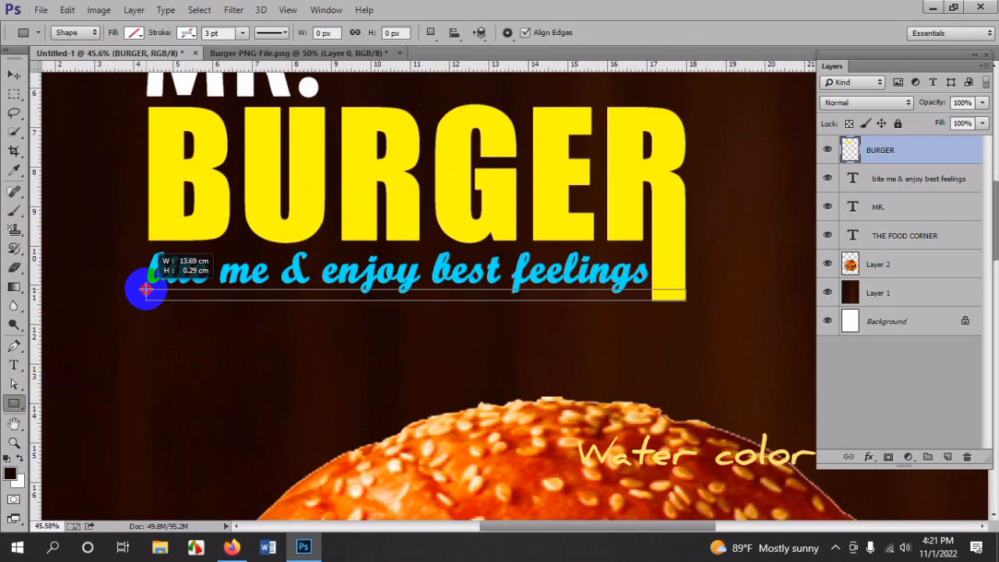
pyautogui.moveTo(146, 289); pyautogui.dragTo(148, 290)
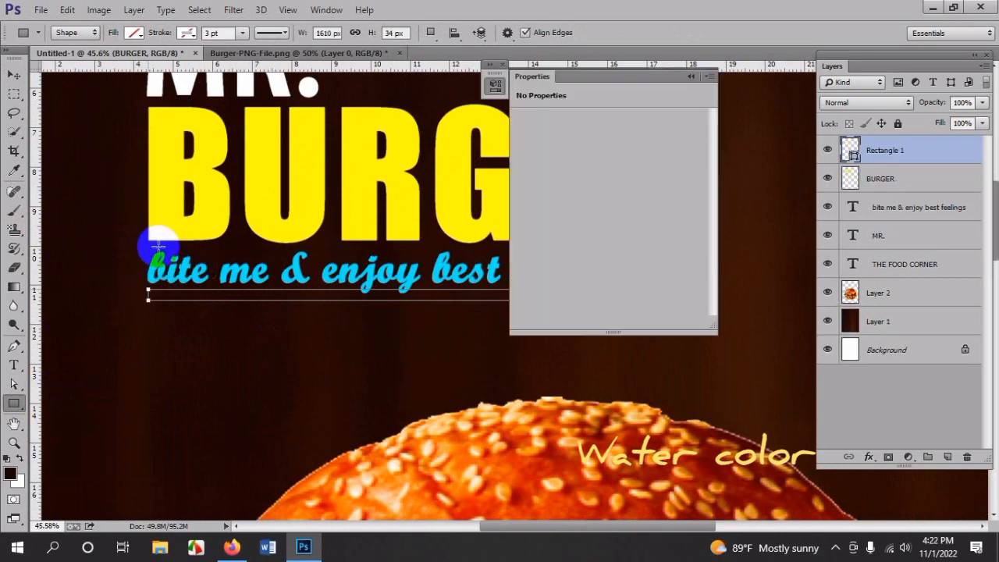
# - Fill the thin rectangle under the tagline with yellow
pyautogui.click(134, 32)
pyautogui.click(72, 117)
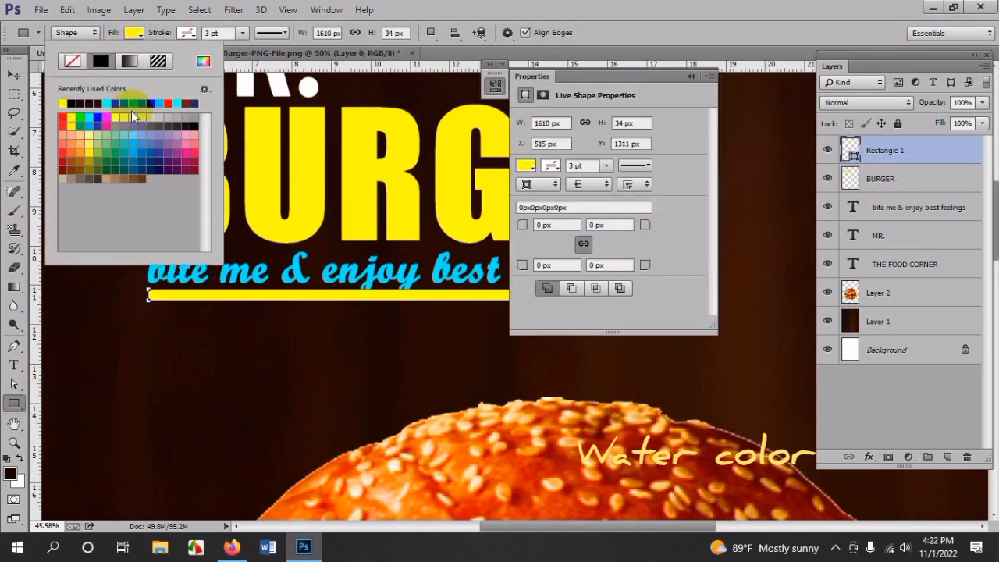
pyautogui.click(624, 31)
# - Close the shape properties and nudge the yellow bar into line with the bottom of the R's extended leg
pyautogui.click(14, 75)
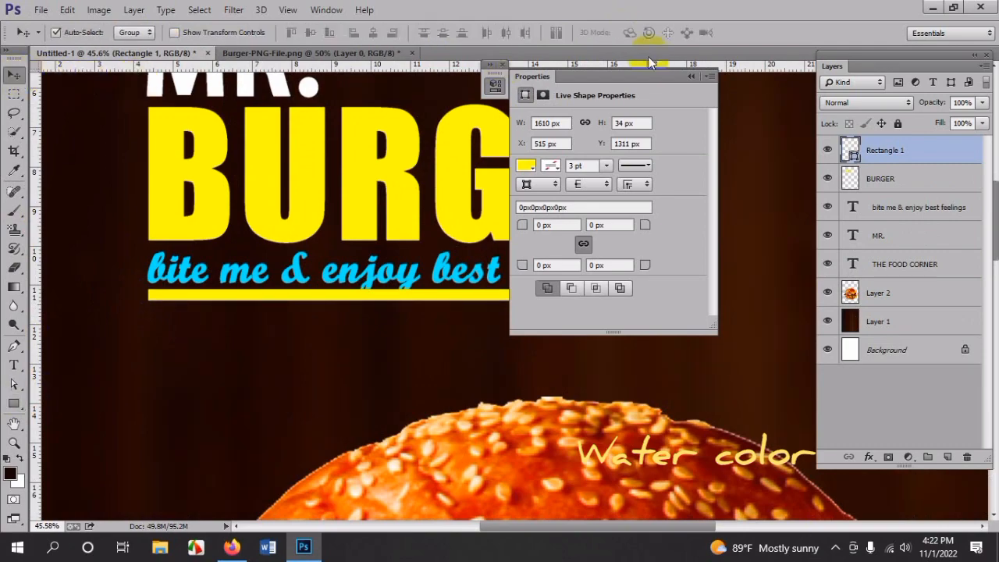
pyautogui.click(502, 65)
pyautogui.scroll(13, 708, 302)
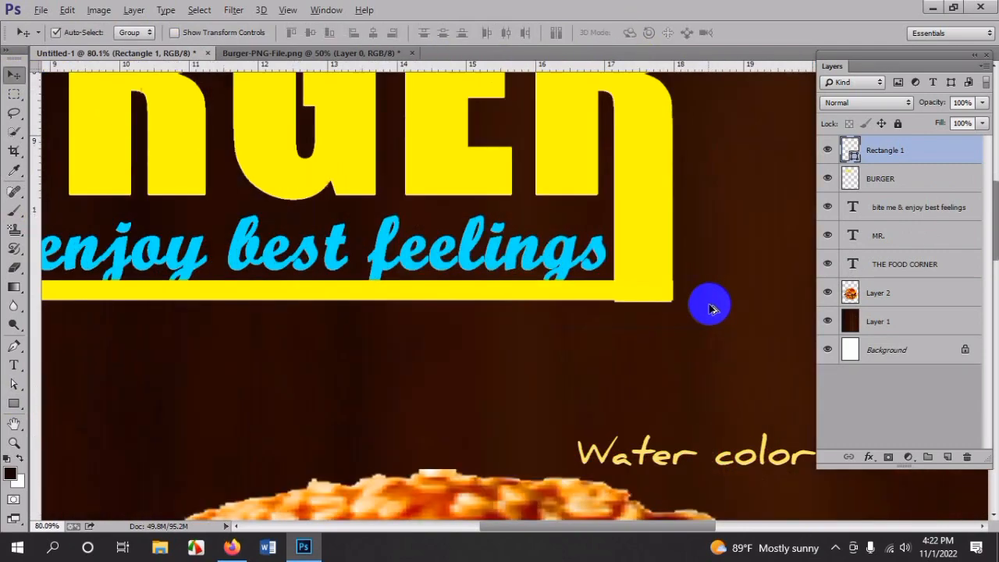
pyautogui.moveTo(613, 281); pyautogui.dragTo(606, 285)
# - Move the tagline up slightly so it sits between the BURGER heading and the yellow bar
pyautogui.scroll(-11, 616, 304)
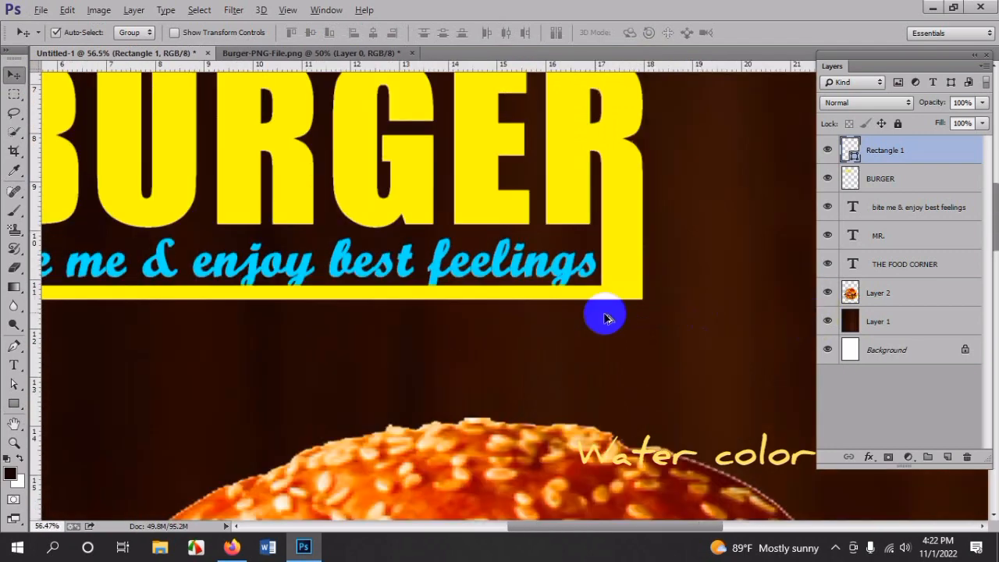
pyautogui.scroll(4, 227, 258)
pyautogui.scroll(-3, 397, 268)
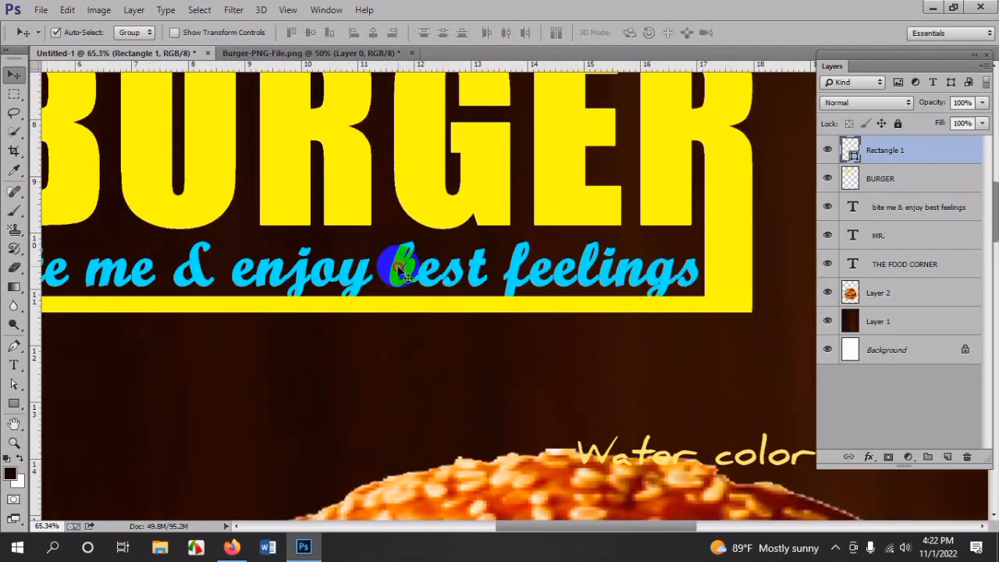
pyautogui.click(398, 267)
pyautogui.moveTo(398, 267); pyautogui.dragTo(402, 259)
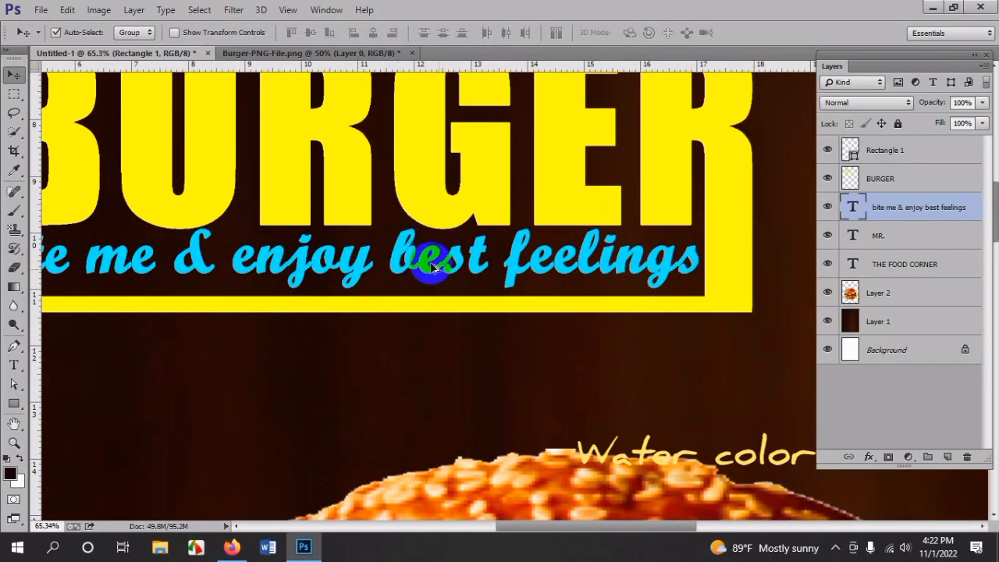
pyautogui.scroll(-7, 482, 281)
pyautogui.hotkey('alt', 'f')
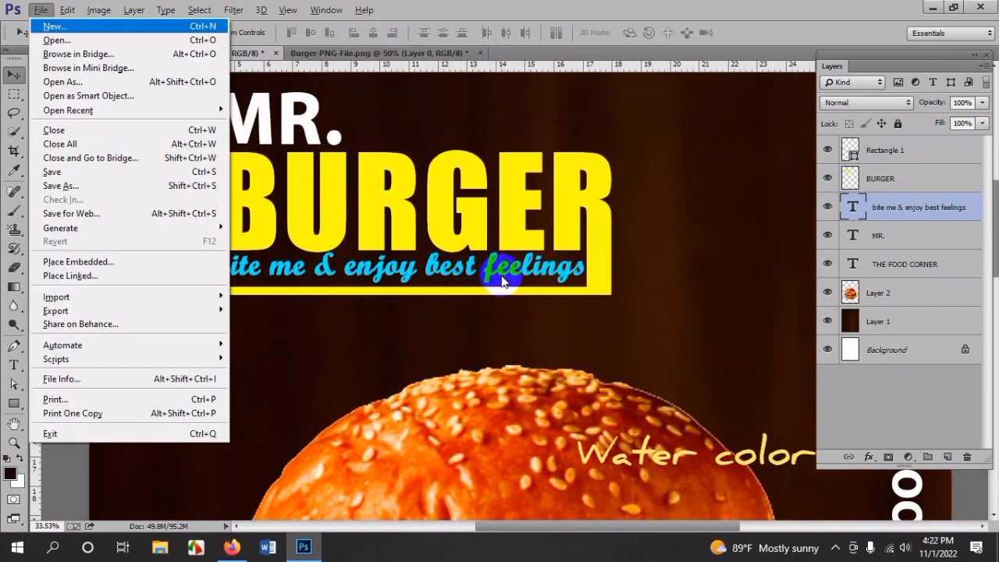
pyautogui.press('Escape')
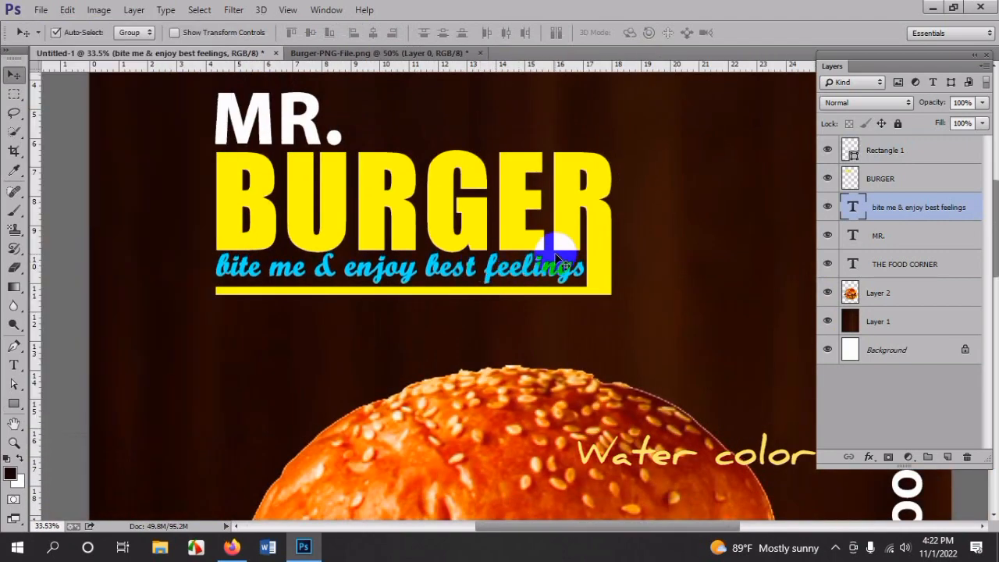
pyautogui.scroll(-8, 584, 266)
pyautogui.scroll(-2, 589, 273)
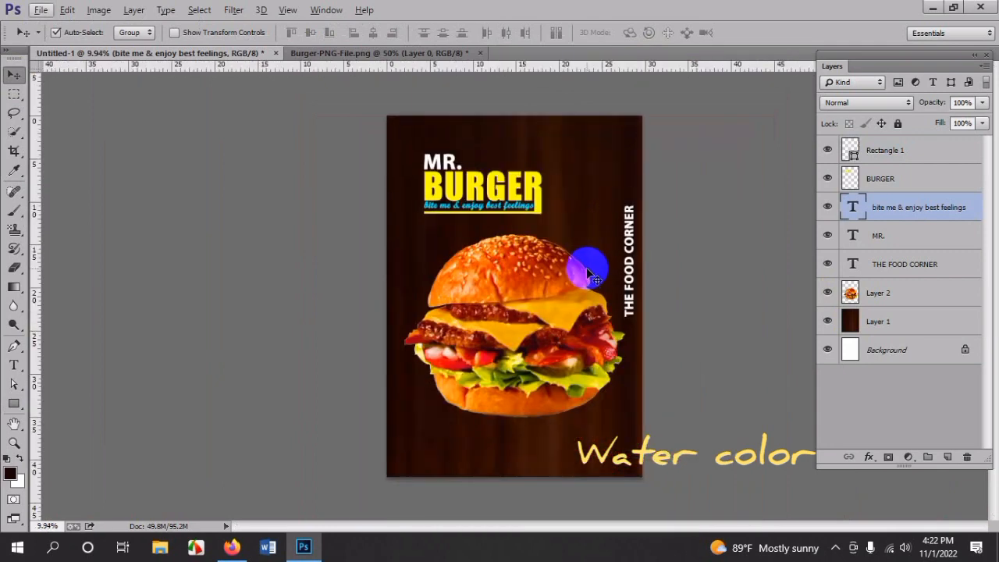
pyautogui.scroll(2, 460, 140)
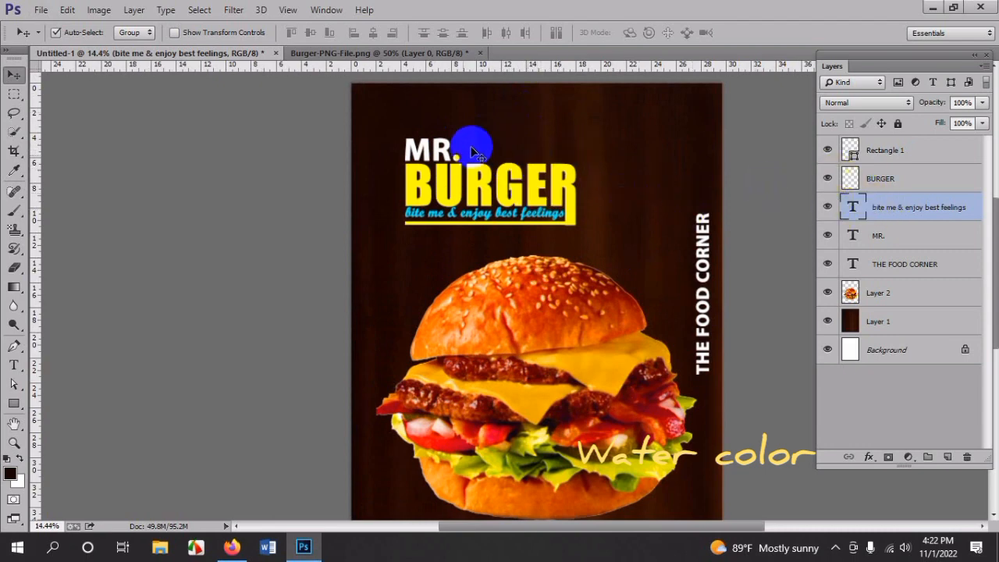
# - Group the Rectangle 1, BURGER, tagline and MR. layers into one logo group
pyautogui.scroll(2, 477, 184)
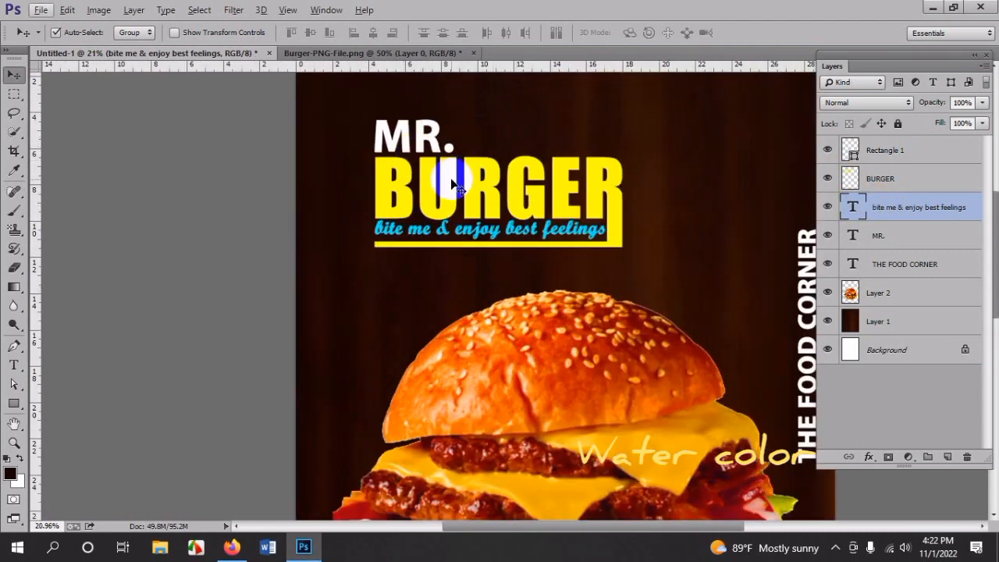
pyautogui.click(895, 154)
pyautogui.keyDown('shift'); pyautogui.click(897, 231); pyautogui.keyUp('shift')
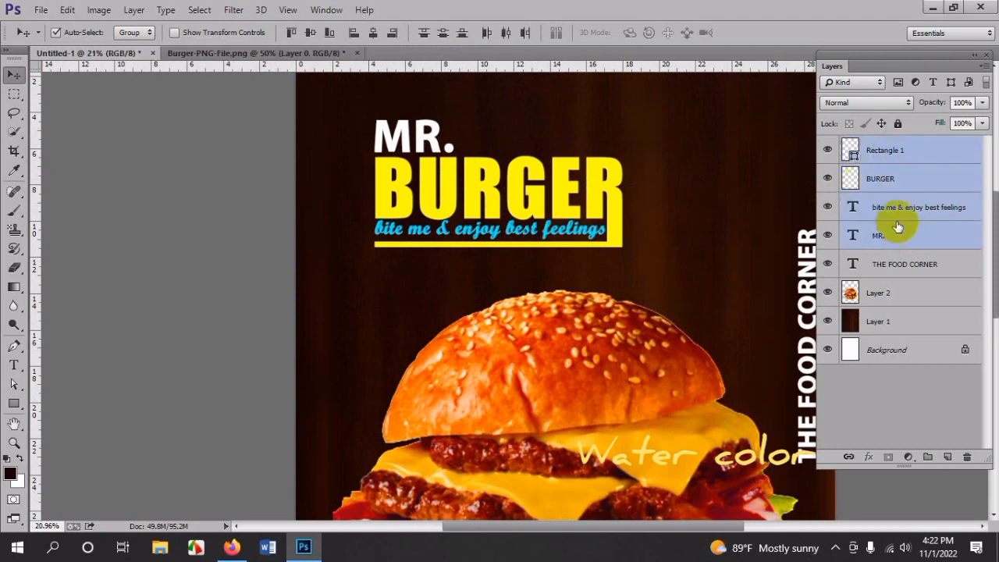
pyautogui.hotkey('ctrl', 'g')
# - Enlarge the logo group proportionally and move it closer to the poster's upper-left corner
pyautogui.scroll(-2, 553, 202)
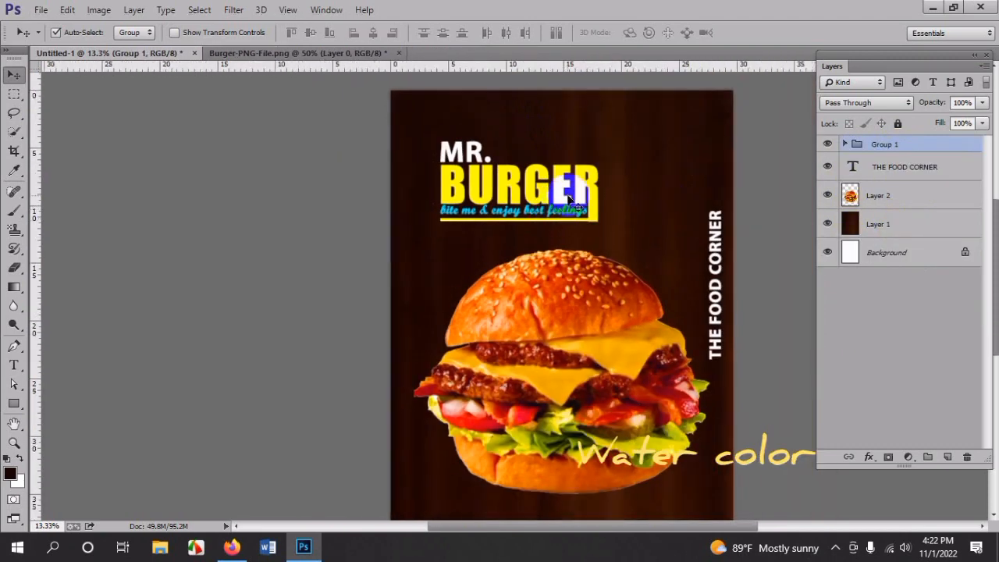
pyautogui.hotkey('ctrl', 't')
pyautogui.moveTo(598, 221); pyautogui.dragTo(618, 232)
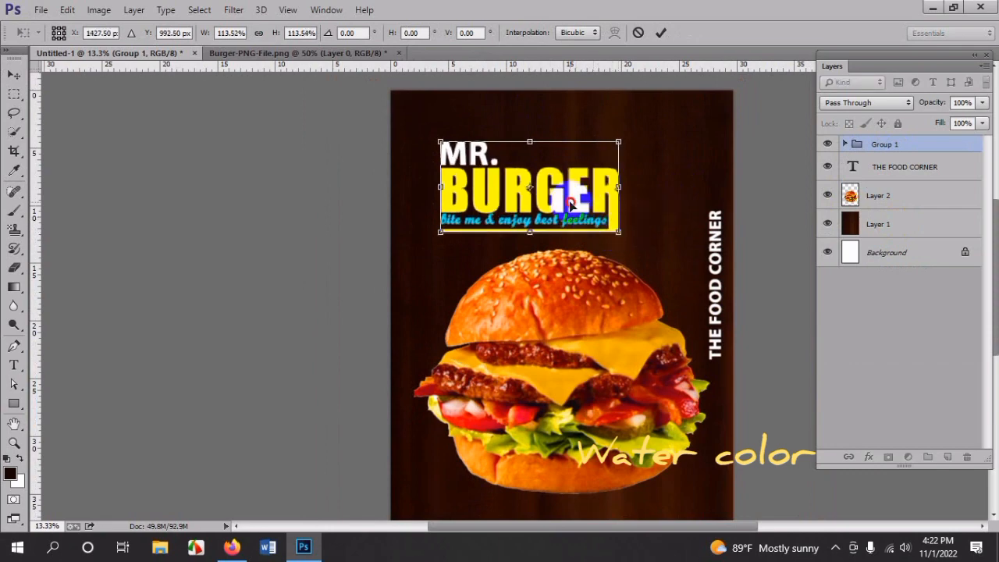
pyautogui.moveTo(570, 204); pyautogui.dragTo(543, 187)
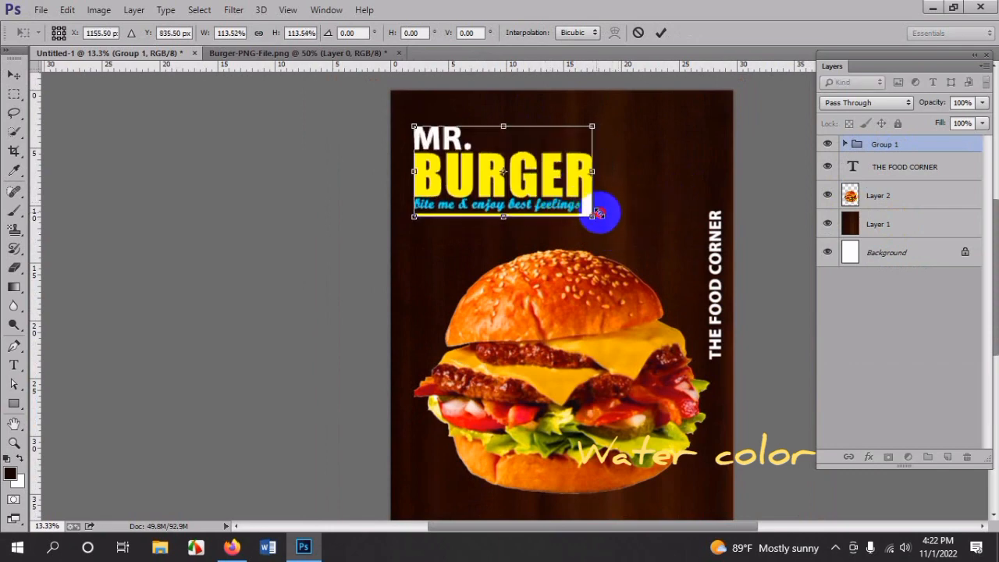
pyautogui.moveTo(599, 213); pyautogui.dragTo(608, 218)
pyautogui.press('Return')
pyautogui.scroll(-2, 514, 195)
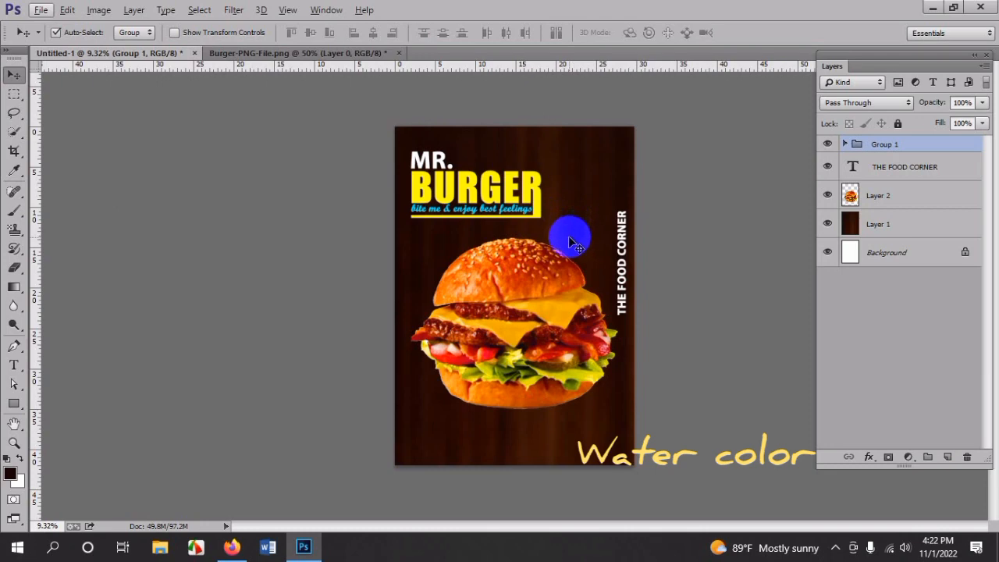
pyautogui.scroll(2, 586, 214)
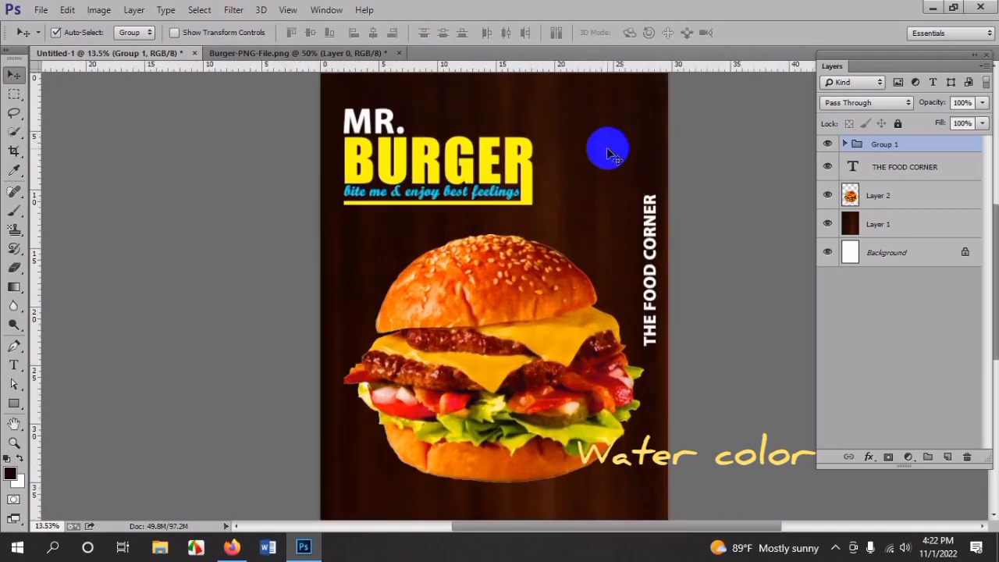
pyautogui.scroll(2, 608, 144)
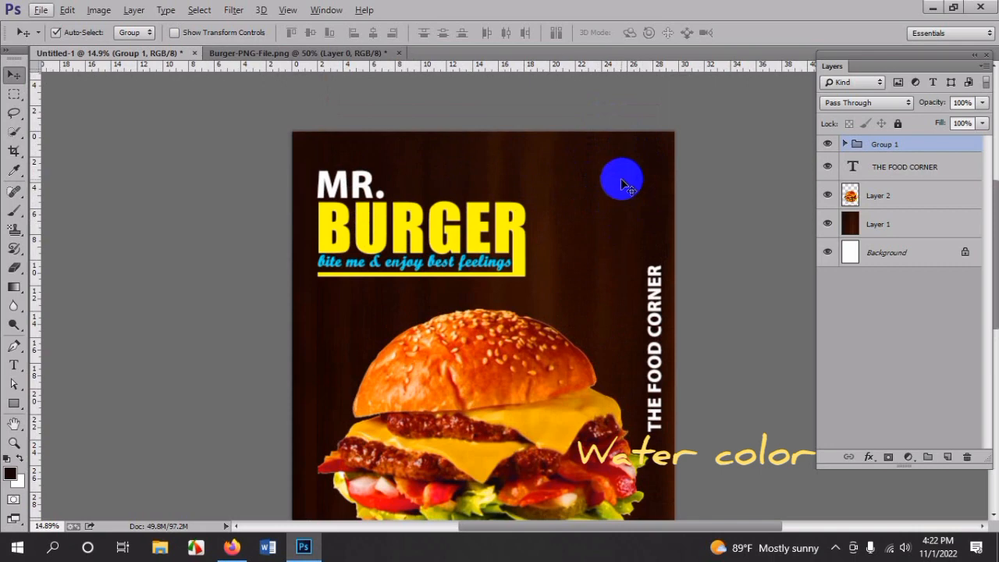
pyautogui.scroll(1, 661, 160)
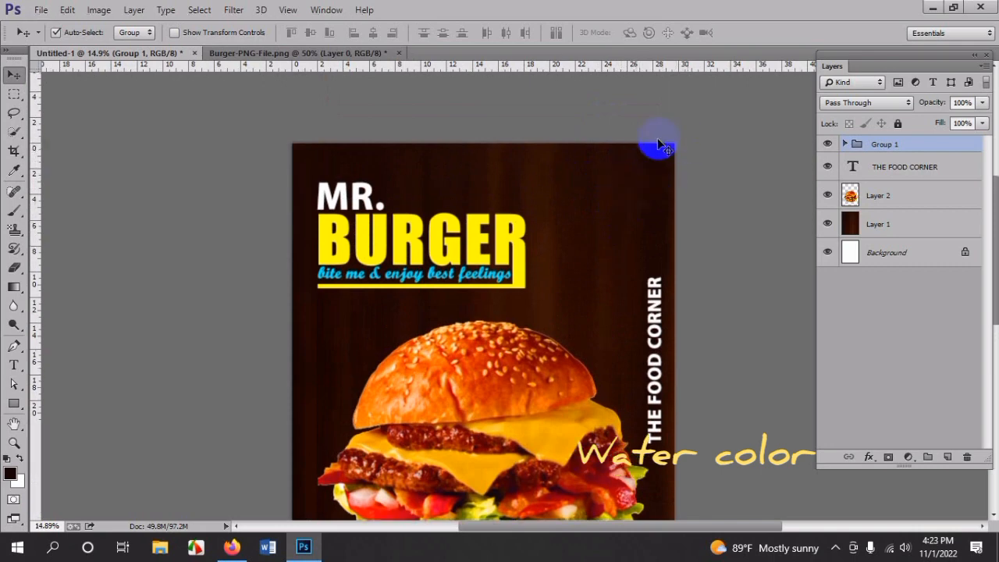
pyautogui.click(14, 406)
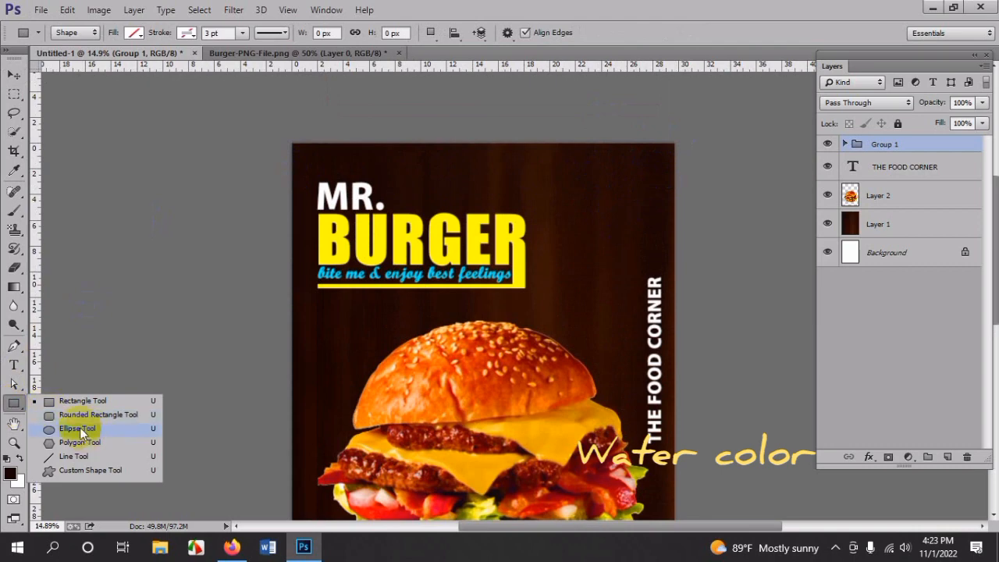
pyautogui.click(80, 416)
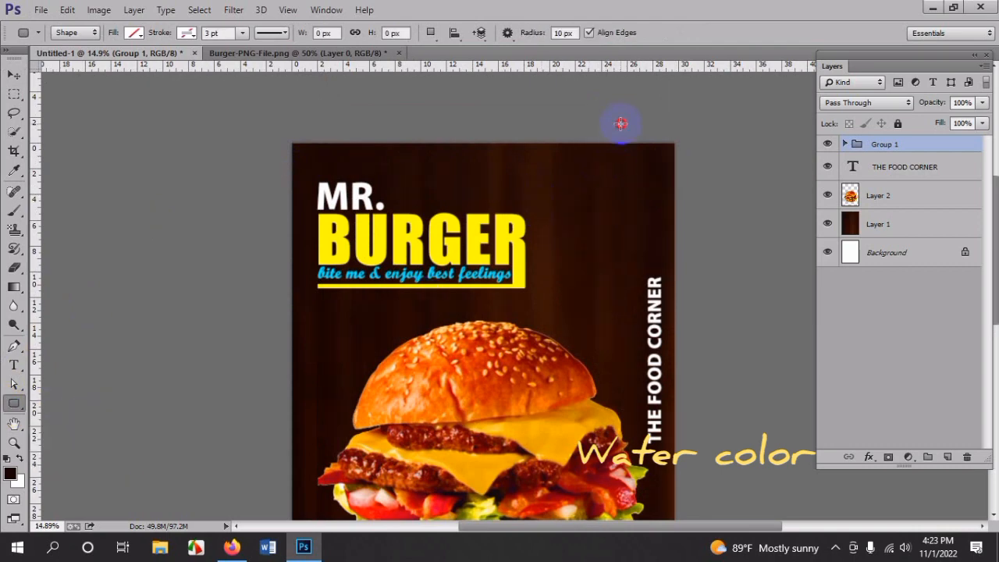
pyautogui.moveTo(624, 124); pyautogui.dragTo(657, 227)
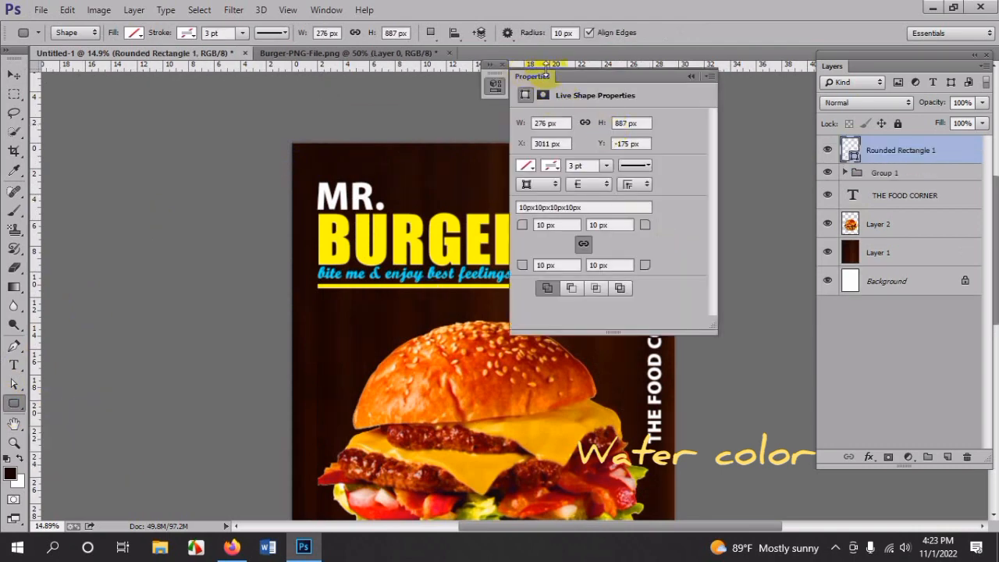
pyautogui.moveTo(544, 83); pyautogui.dragTo(99, 121)
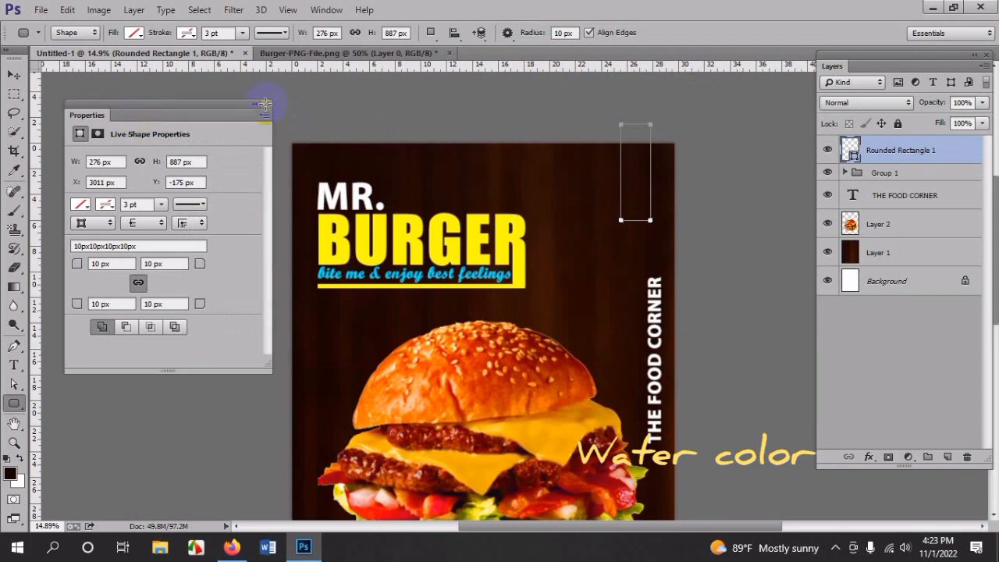
pyautogui.click(266, 104)
pyautogui.scroll(15, 640, 210)
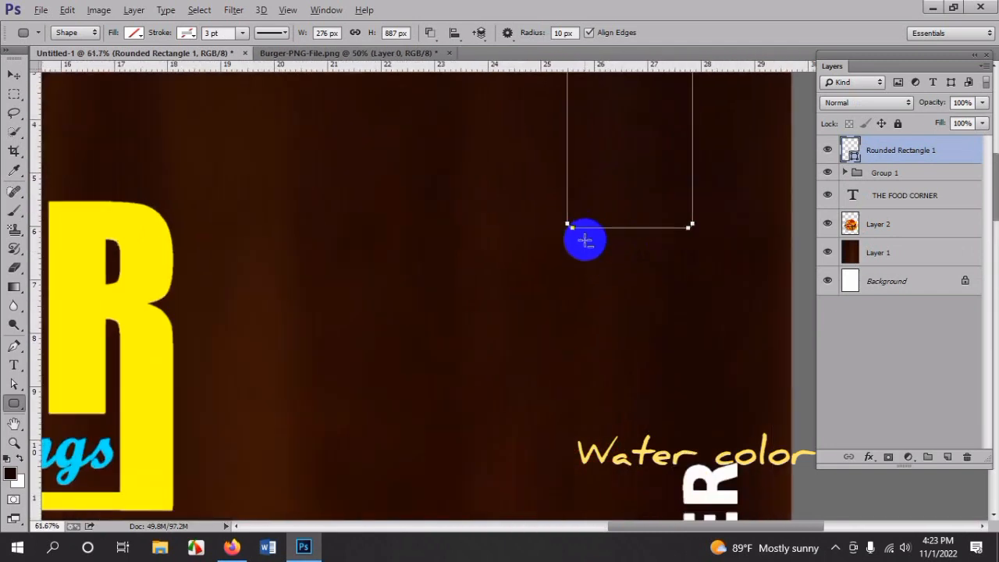
pyautogui.scroll(8, 584, 240)
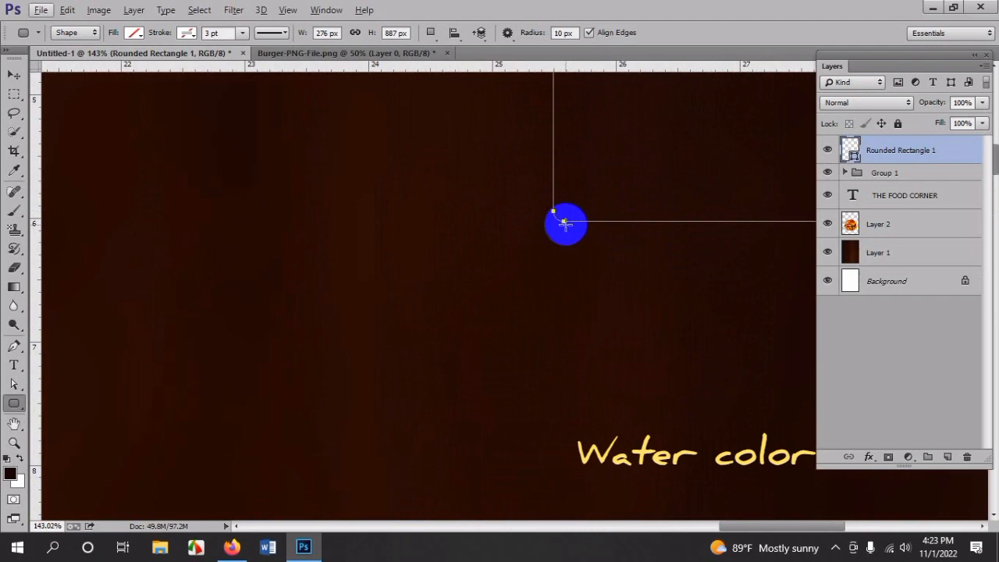
pyautogui.scroll(-9, 565, 226)
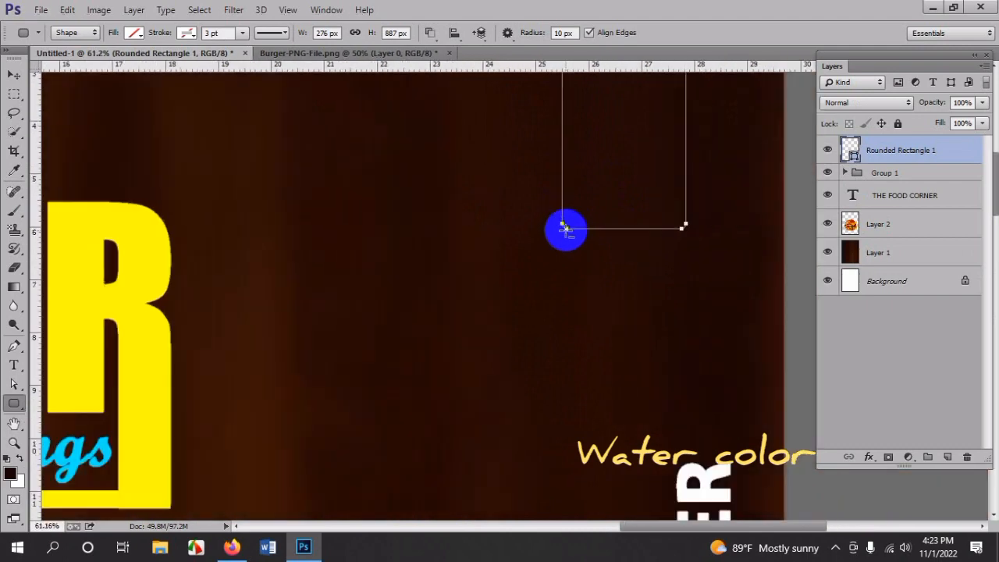
pyautogui.hotkey('ctrl', 'z')
pyautogui.scroll(-4, 565, 231)
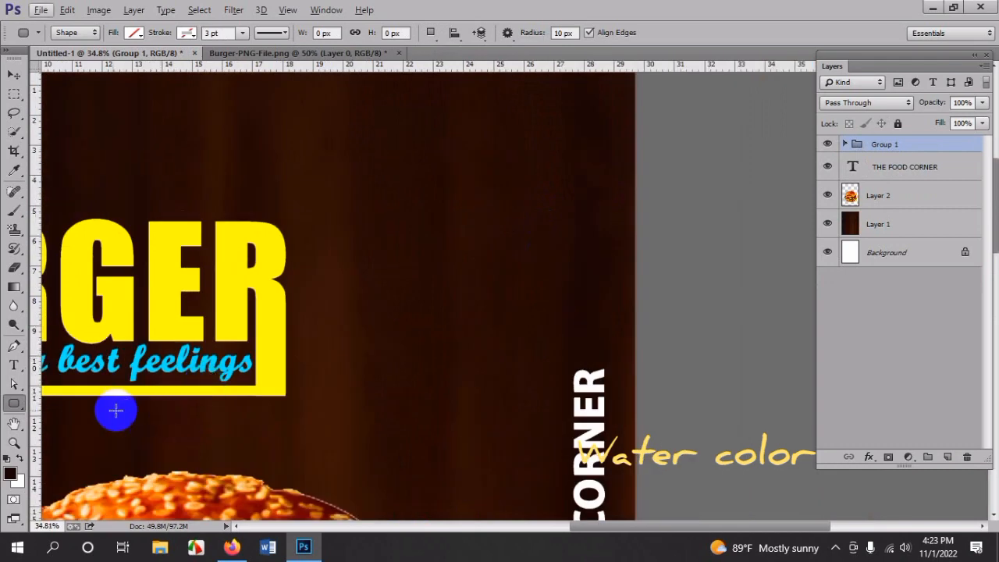
# - Set the corner radius of the Rounded Rectangle tool to 100 px
pyautogui.rightClick(15, 405)
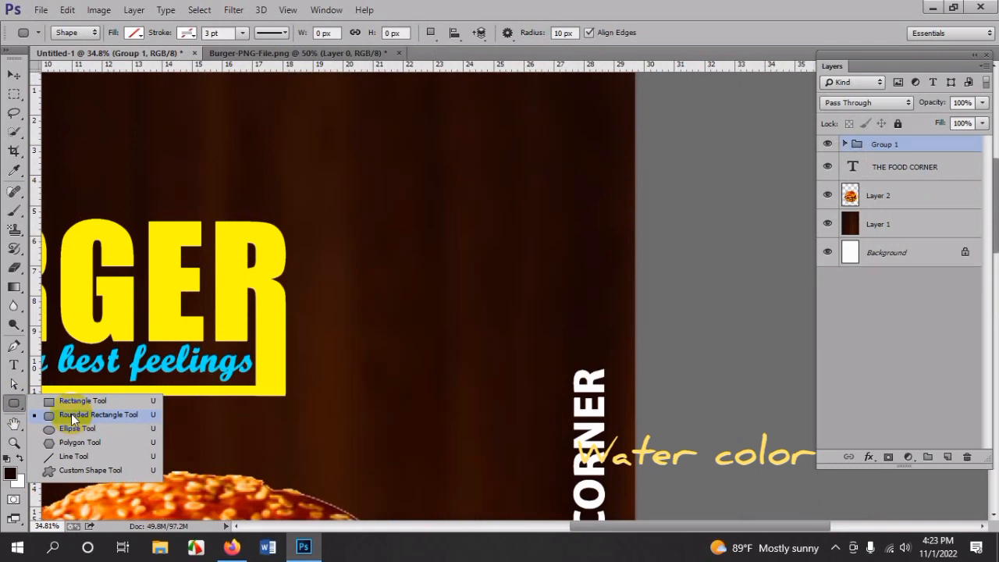
pyautogui.click(73, 415)
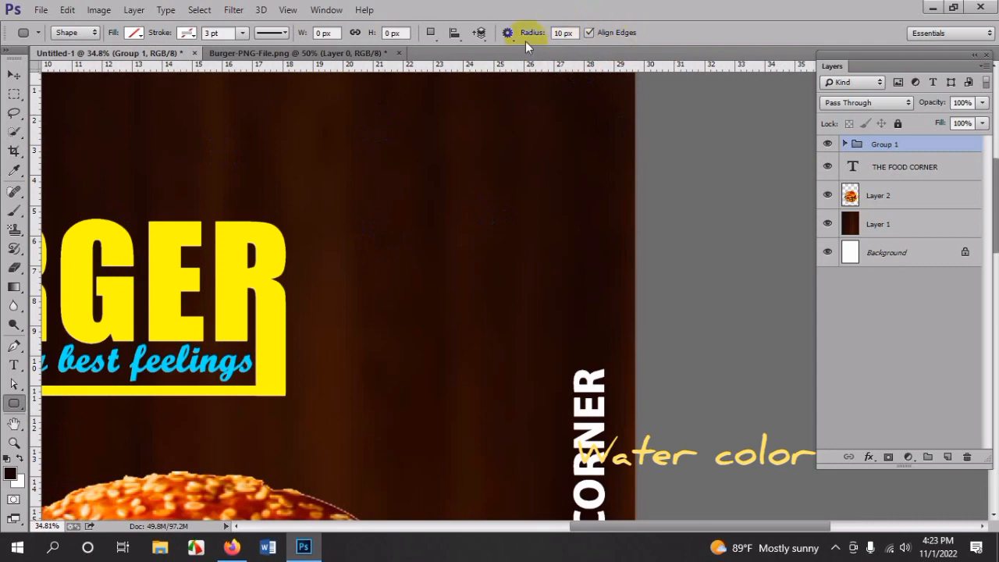
pyautogui.click(14, 407)
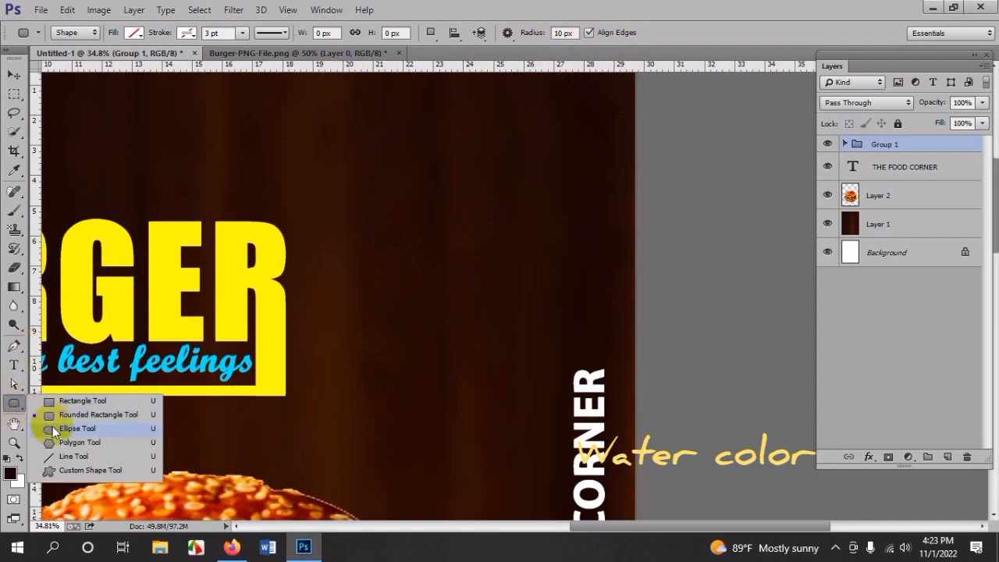
pyautogui.click(57, 416)
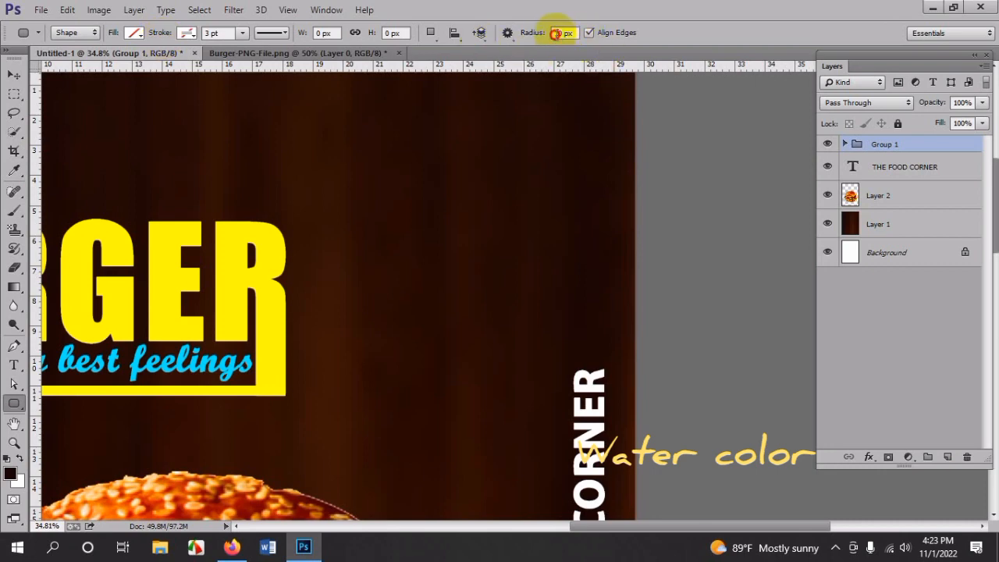
pyautogui.click(555, 34)
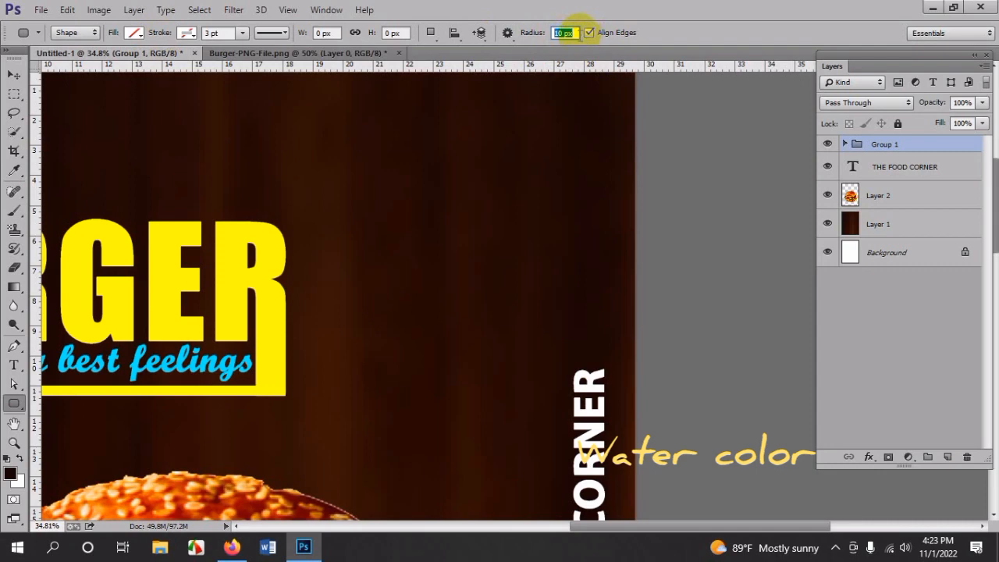
pyautogui.write('100')
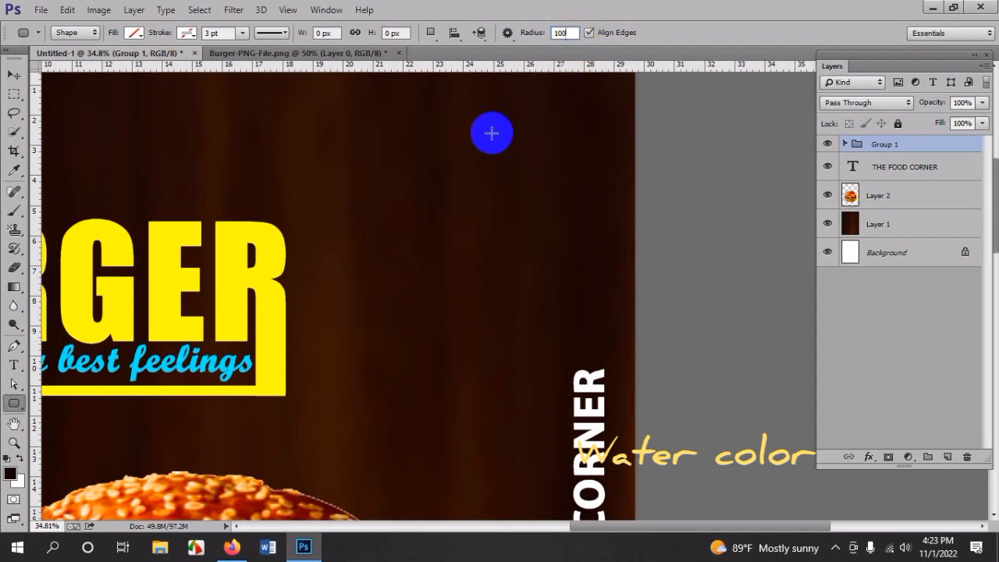
pyautogui.moveTo(469, 130); pyautogui.dragTo(601, 339)
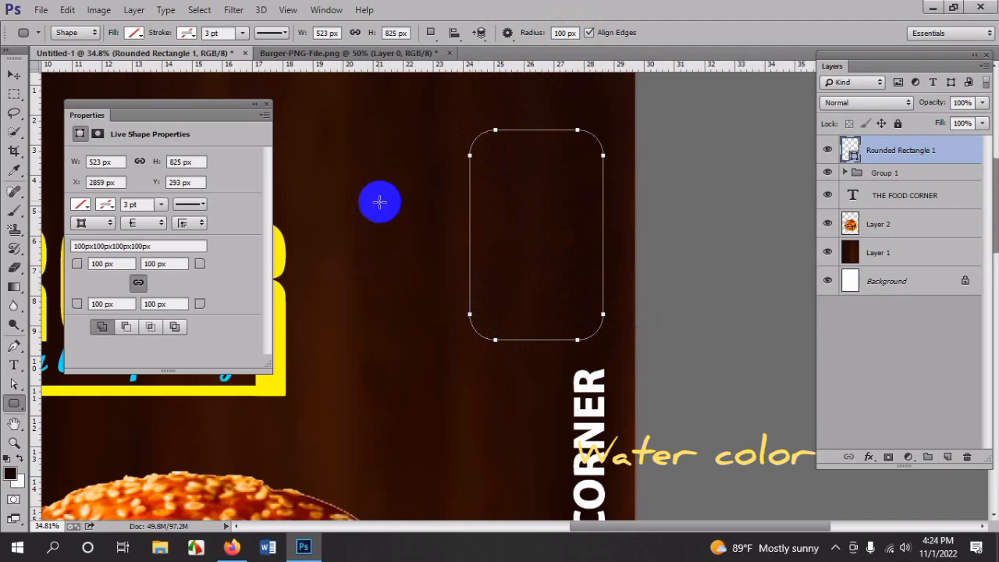
pyautogui.press('Delete')
pyautogui.scroll(-2, 465, 111)
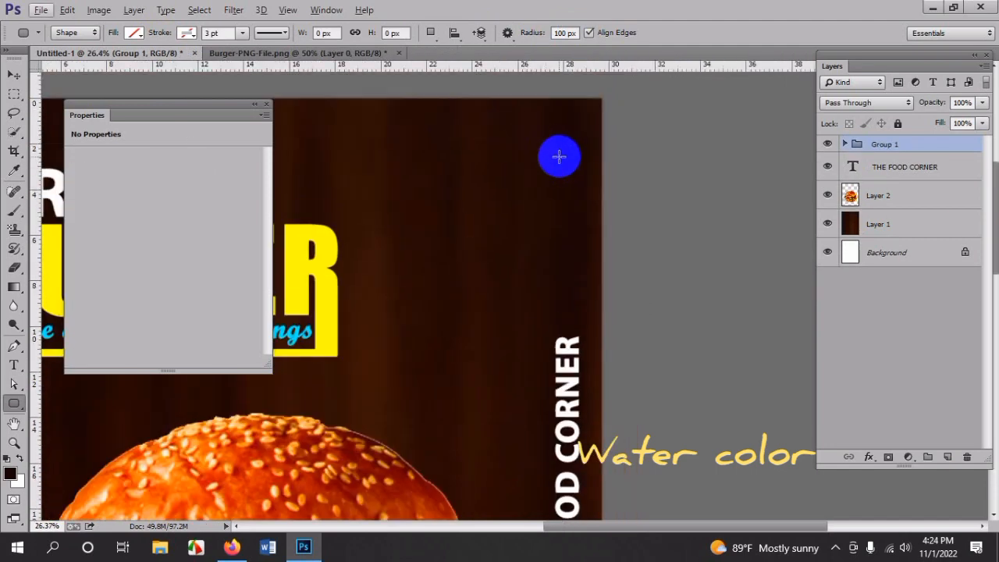
# - Draw a vertical rounded rectangle about 350 by 956 px across the poster's top edge near its upper-right corner and fill it with orange
pyautogui.moveTo(494, 108); pyautogui.dragTo(555, 280)
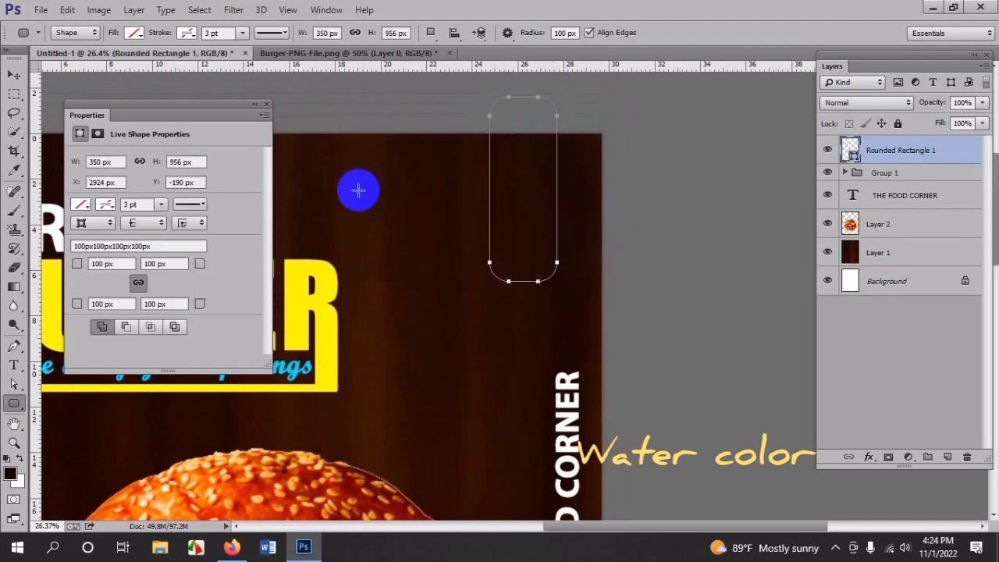
pyautogui.click(134, 33)
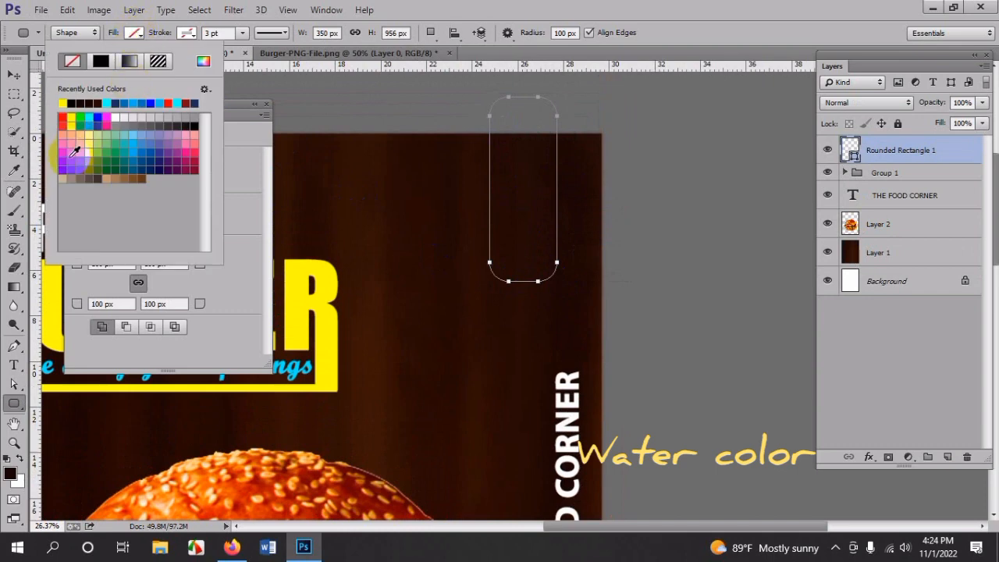
pyautogui.click(78, 148)
pyautogui.click(14, 74)
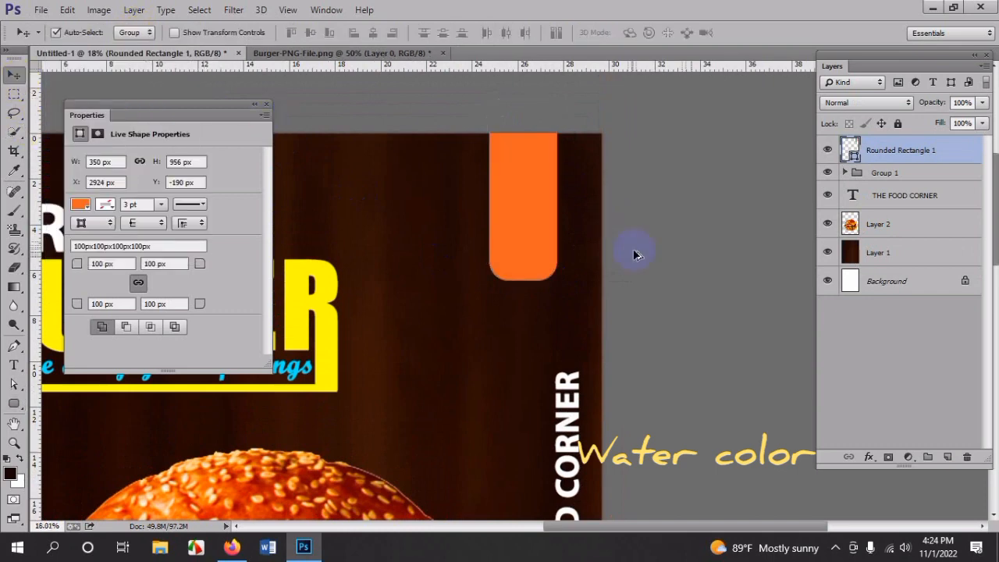
pyautogui.hotkey('ctrl', '0')
pyautogui.scroll(-1, 641, 257)
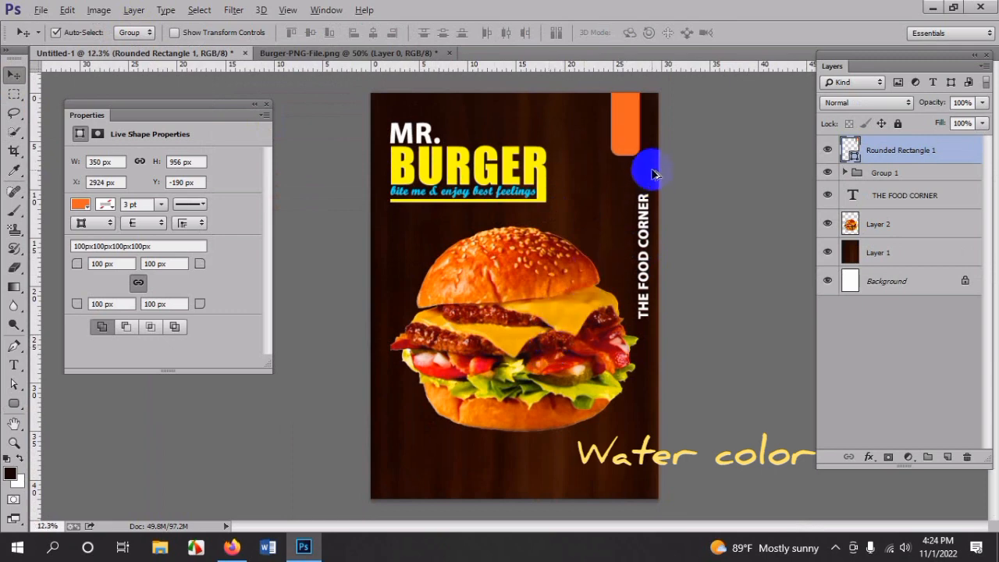
# - Draw an orange circle about 559 px in diameter over the orange rounded rectangle, extending past both its sides
pyautogui.scroll(5, 636, 148)
pyautogui.scroll(10, 631, 136)
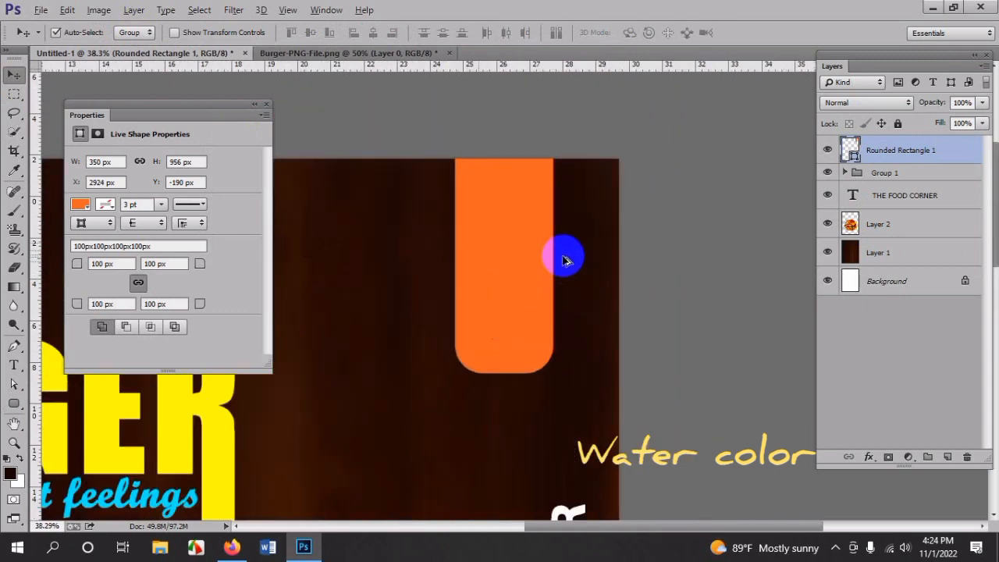
pyautogui.moveTo(14, 403); pyautogui.dragTo(76, 429)
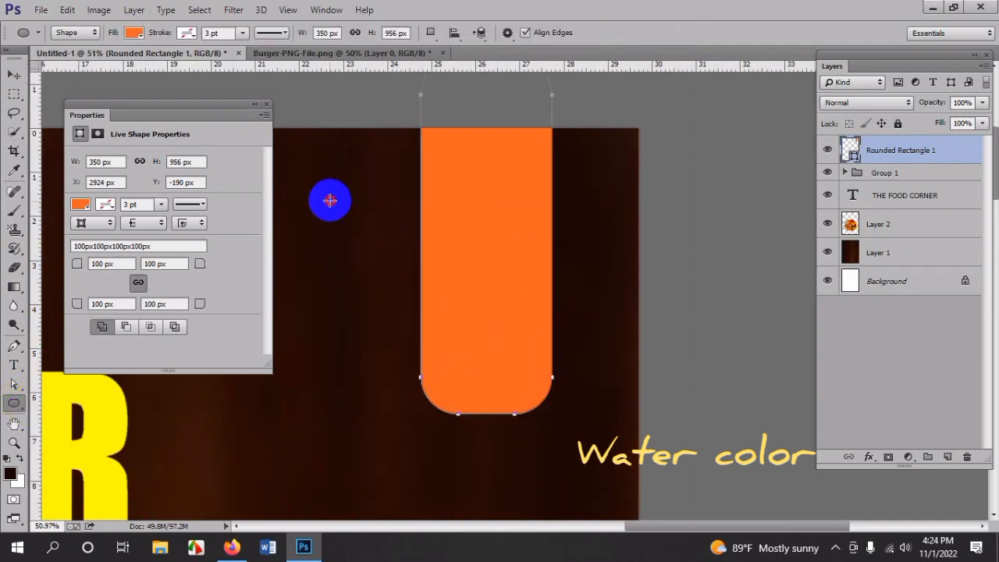
pyautogui.moveTo(330, 201); pyautogui.dragTo(440, 329)
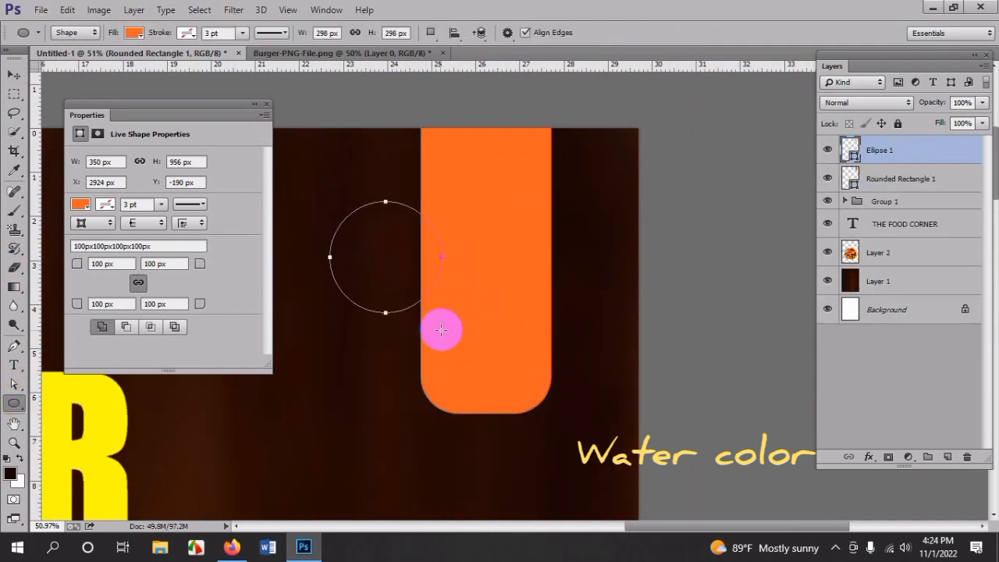
pyautogui.hotkey('ctrl', 'z')
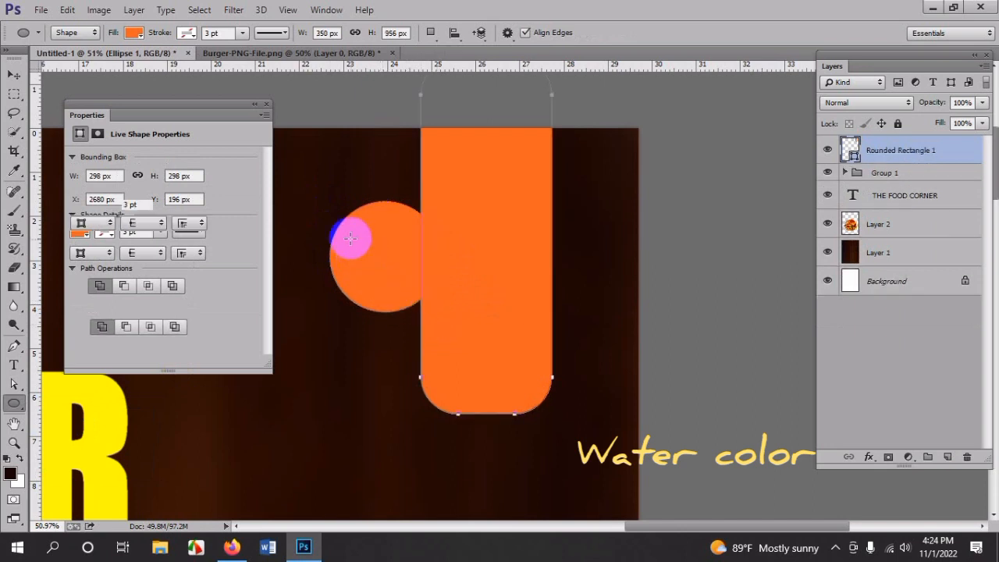
pyautogui.moveTo(345, 214); pyautogui.dragTo(612, 364)
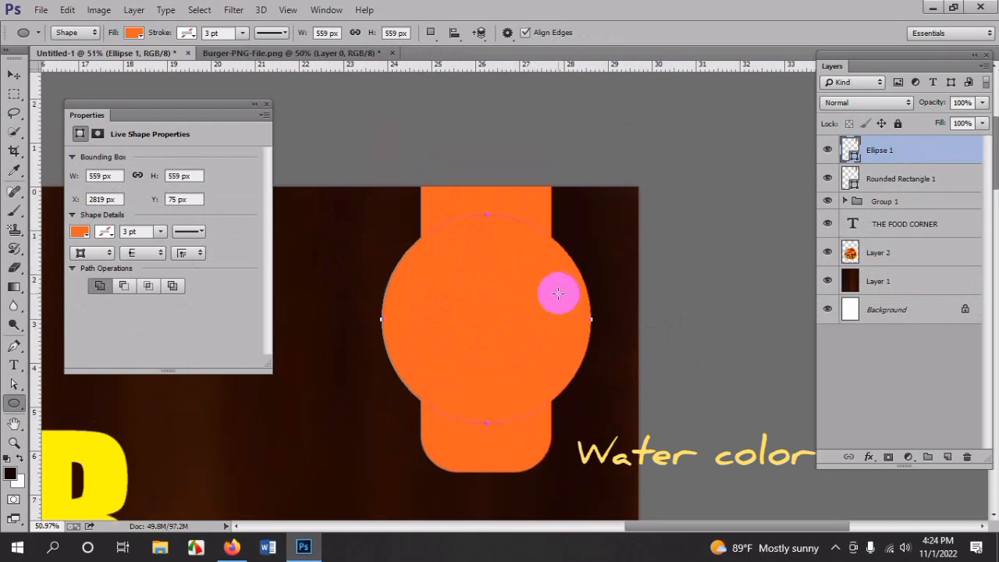
pyautogui.scroll(1, 553, 290)
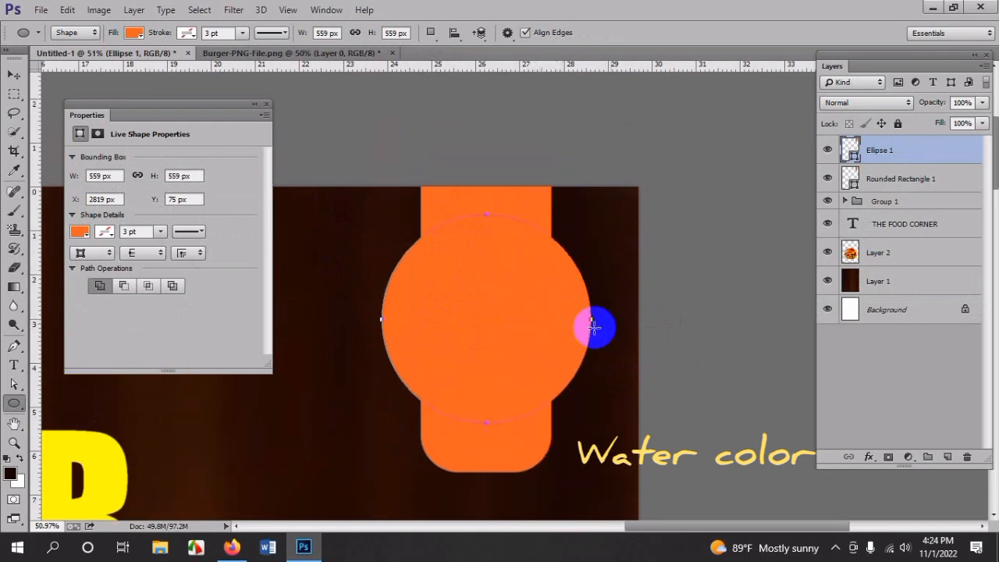
pyautogui.click(881, 155)
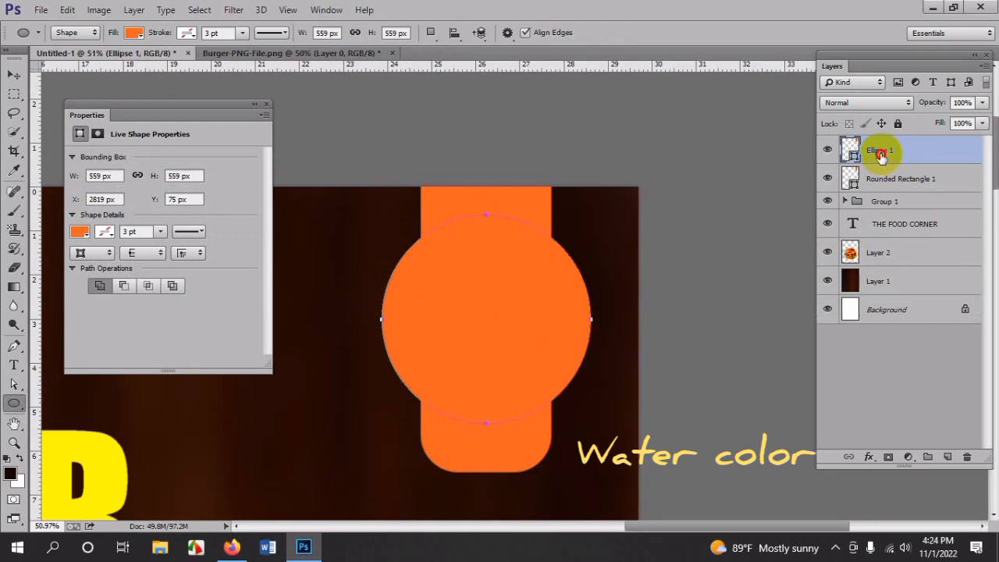
pyautogui.click(868, 459)
pyautogui.click(898, 449)
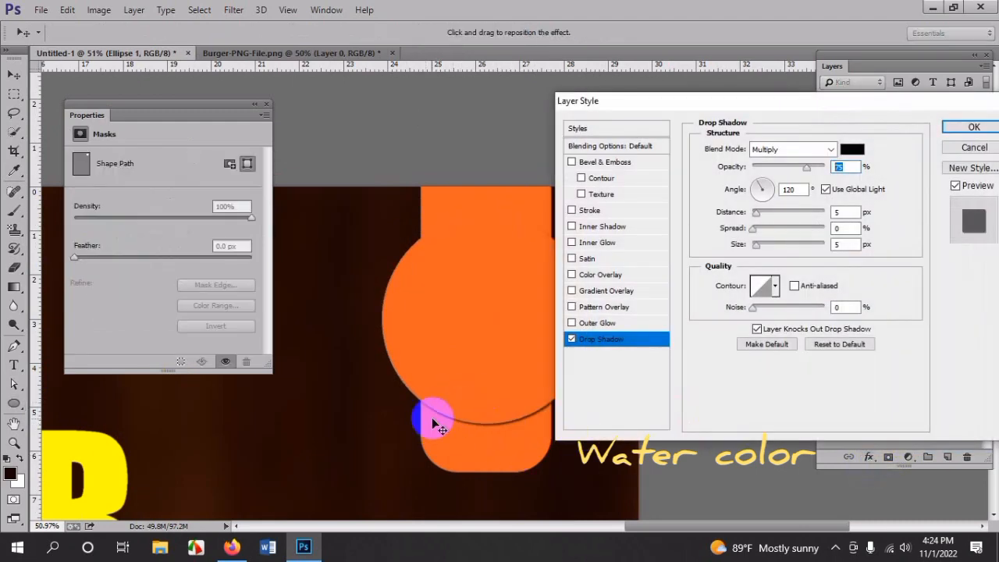
pyautogui.moveTo(680, 102); pyautogui.dragTo(781, 102)
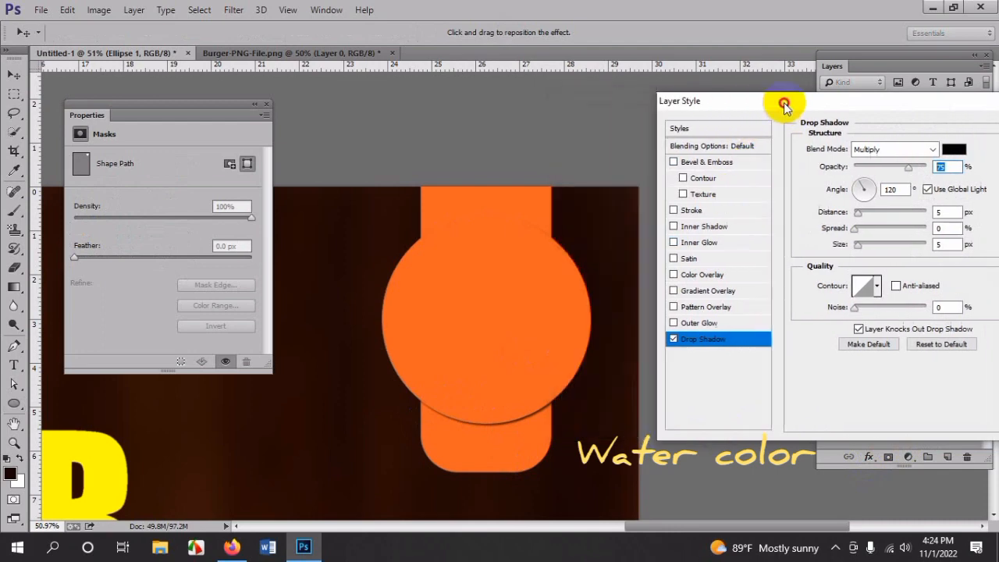
pyautogui.click(862, 216)
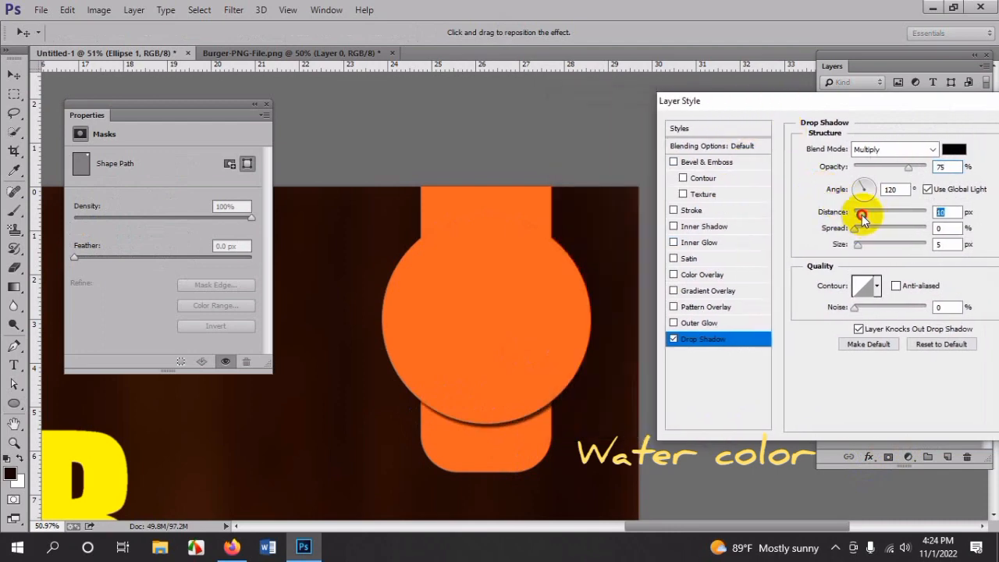
pyautogui.moveTo(861, 215); pyautogui.dragTo(865, 216)
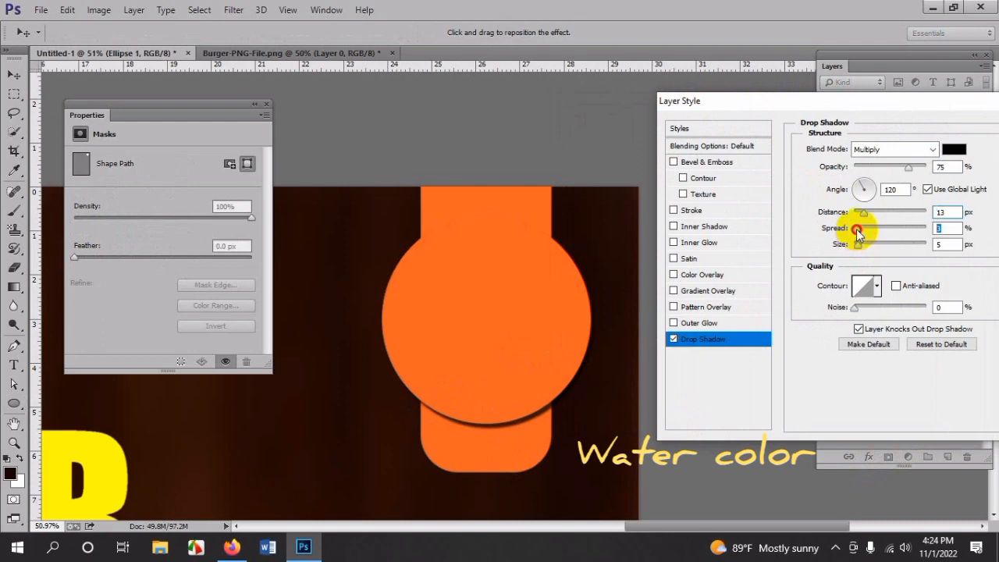
pyautogui.moveTo(862, 248); pyautogui.dragTo(874, 249)
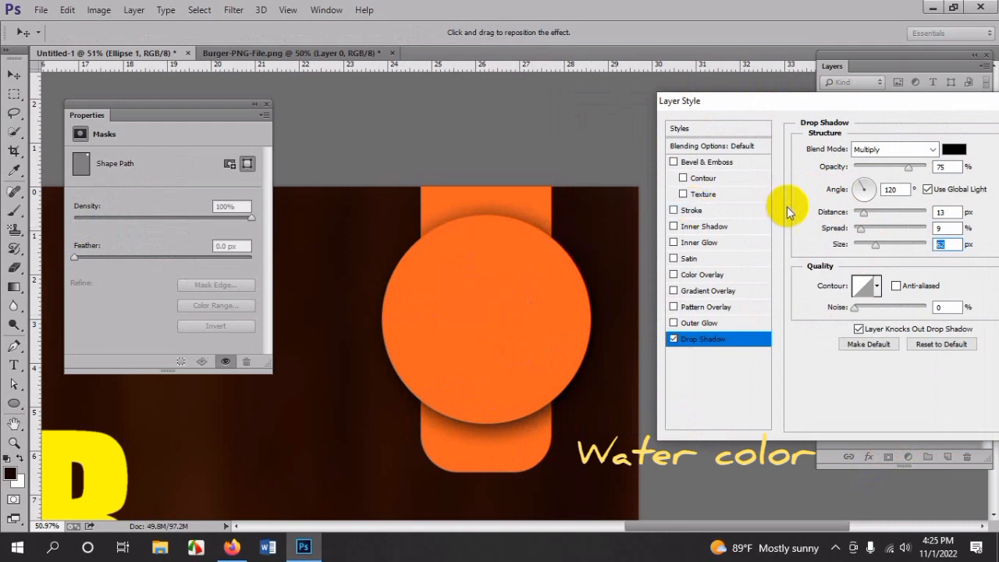
pyautogui.moveTo(741, 101); pyautogui.dragTo(584, 92)
pyautogui.moveTo(739, 115); pyautogui.dragTo(777, 77)
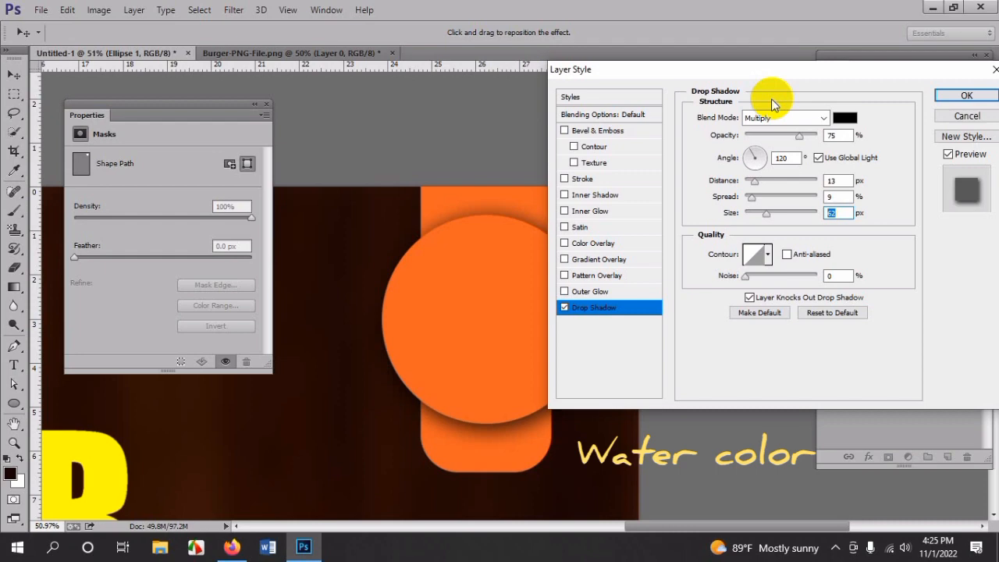
pyautogui.moveTo(770, 74); pyautogui.dragTo(627, 71)
pyautogui.click(828, 113)
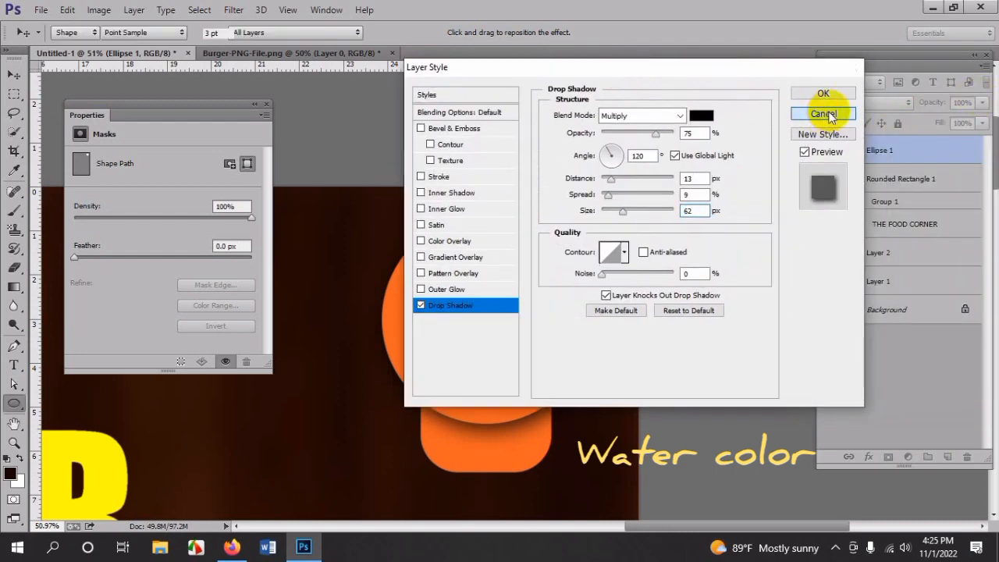
# - Check the orange circle by hiding and showing its layer, and open the list of layer effects for it
pyautogui.scroll(-3, 816, 277)
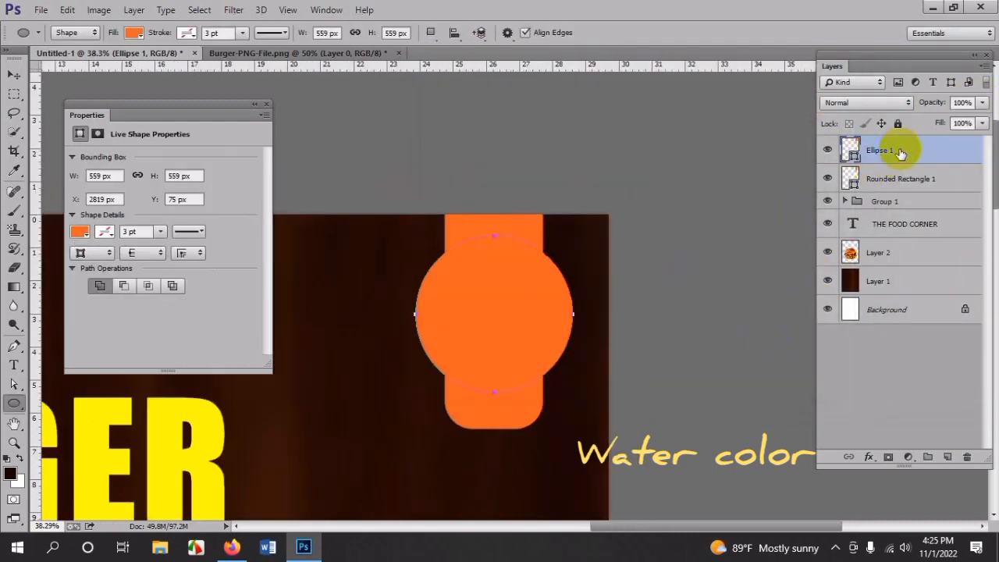
pyautogui.moveTo(864, 55); pyautogui.dragTo(796, 58)
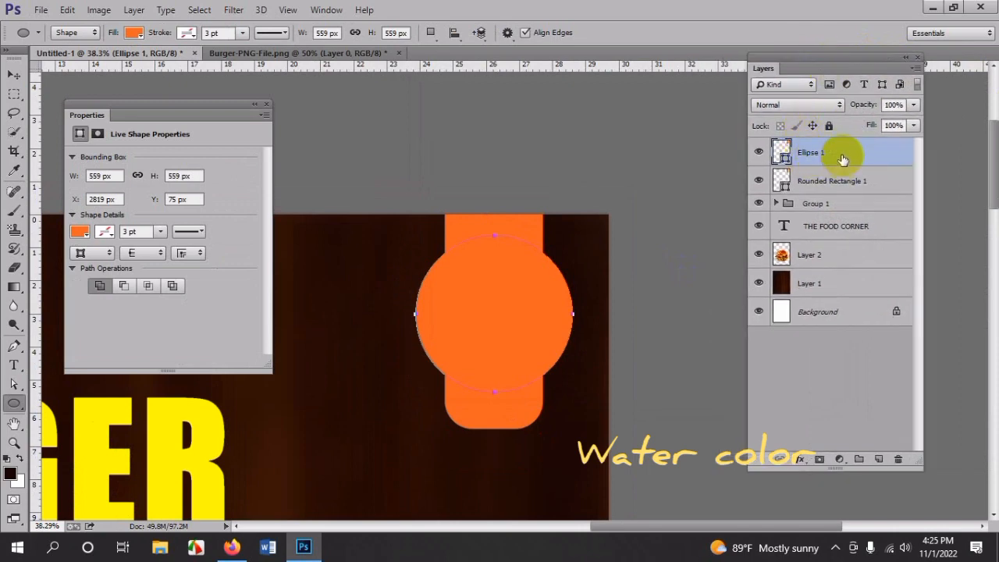
pyautogui.click(760, 153)
pyautogui.click(759, 153)
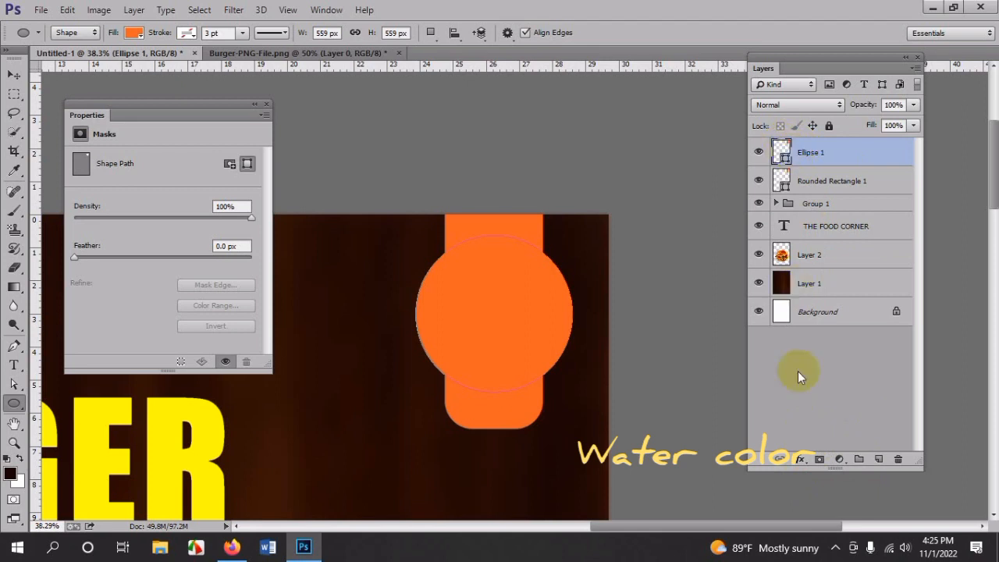
pyautogui.click(799, 461)
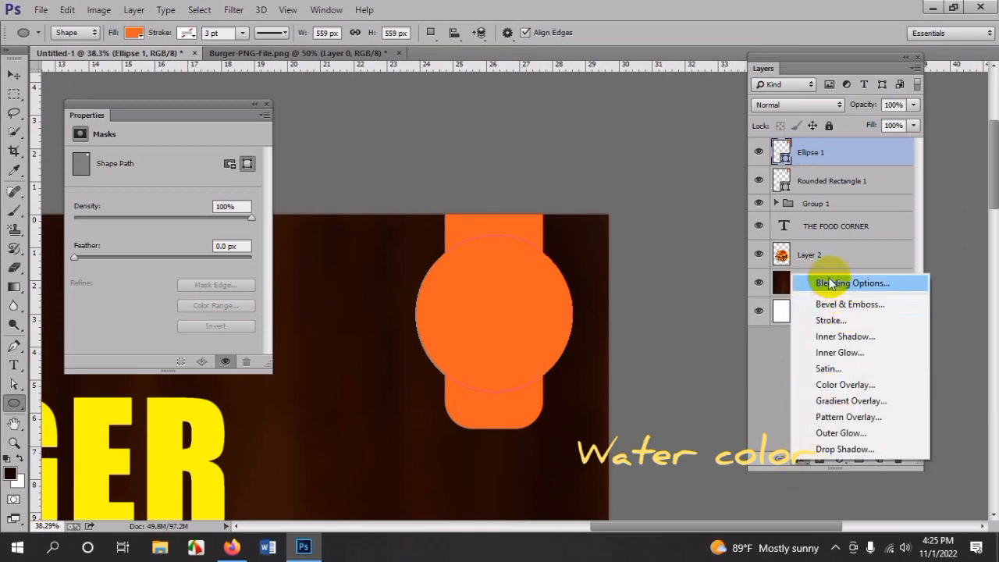